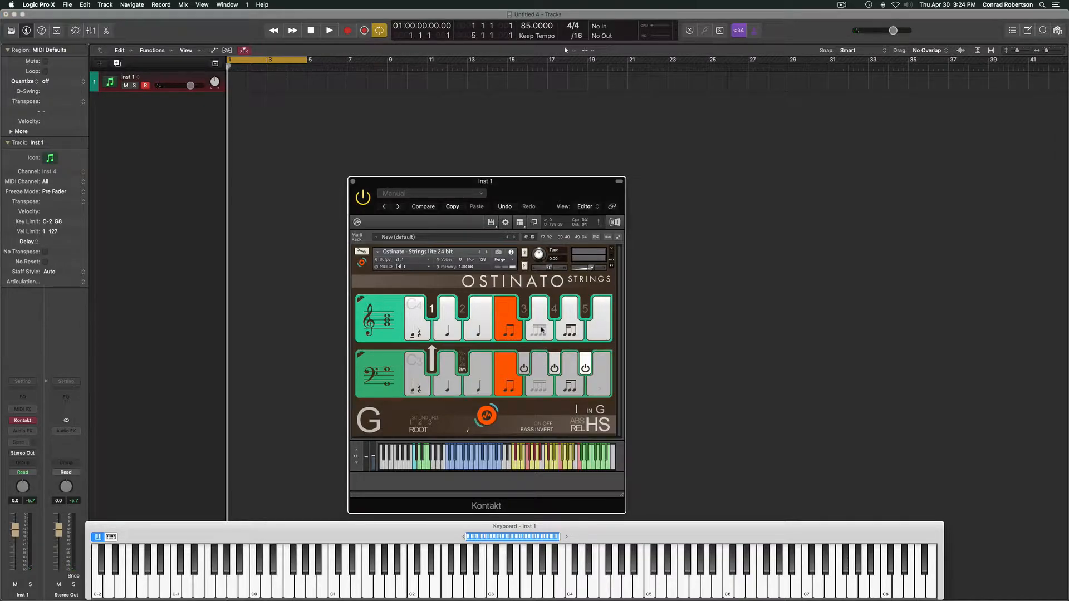
Step: Audition the quarter-note and eighth-note rhythm patterns in Ostinato Strings, ending on the quarter note
left_click(482, 313)
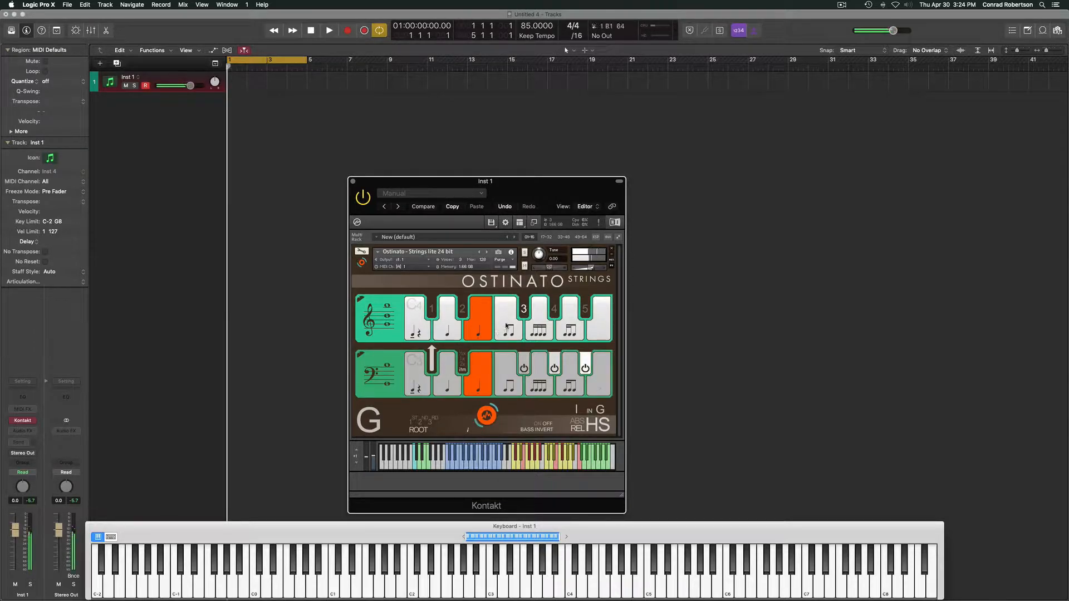
left_click(507, 325)
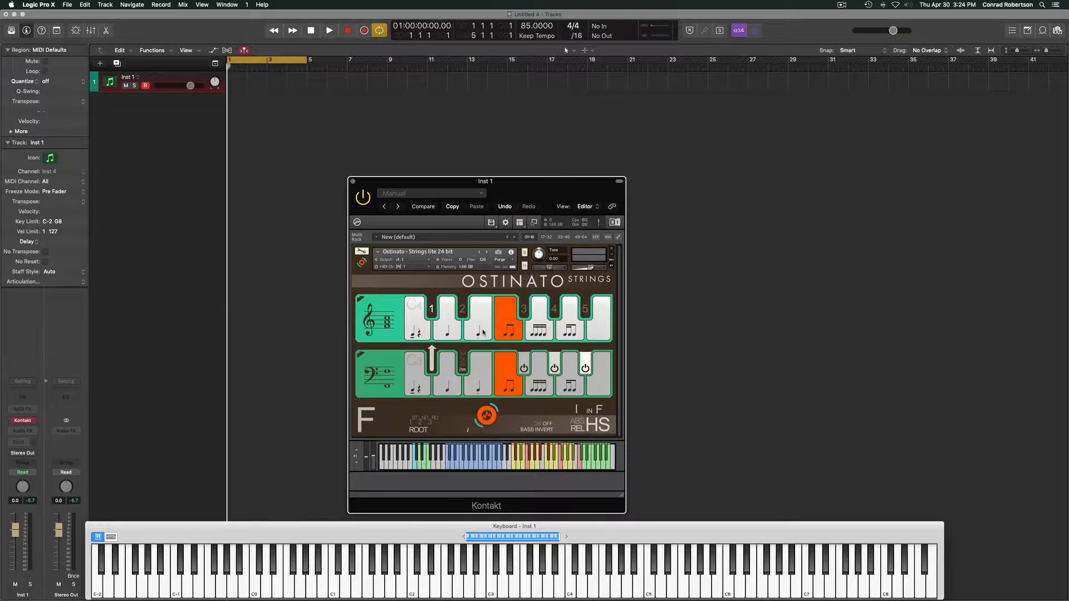
left_click(482, 322)
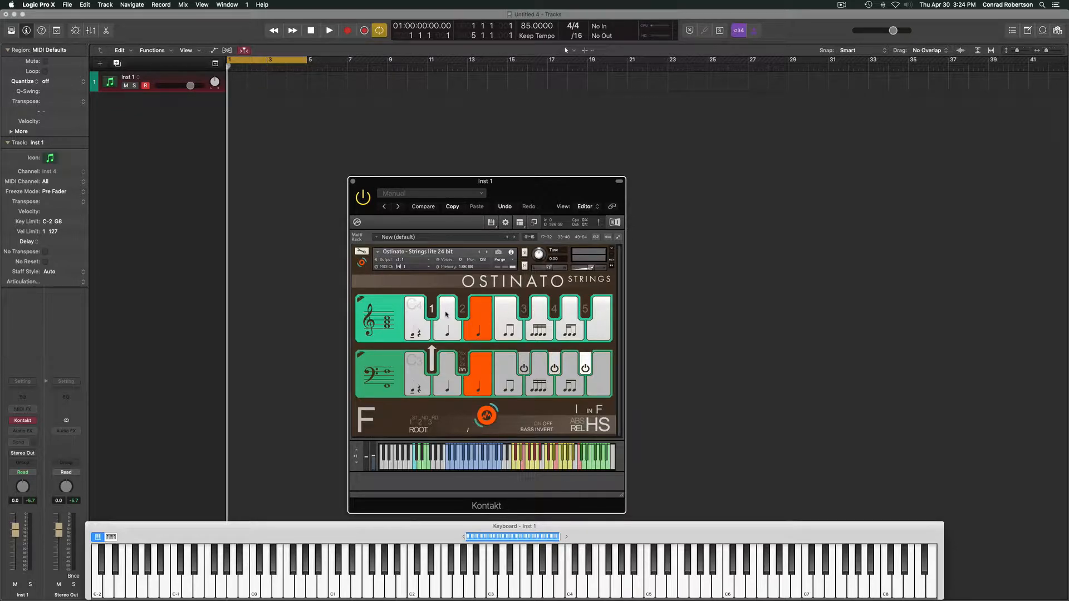
Step: Create a new articulation set for the Inst 1 track and add two more articulations to it, making three
left_click_drag(513, 177, 514, 135)
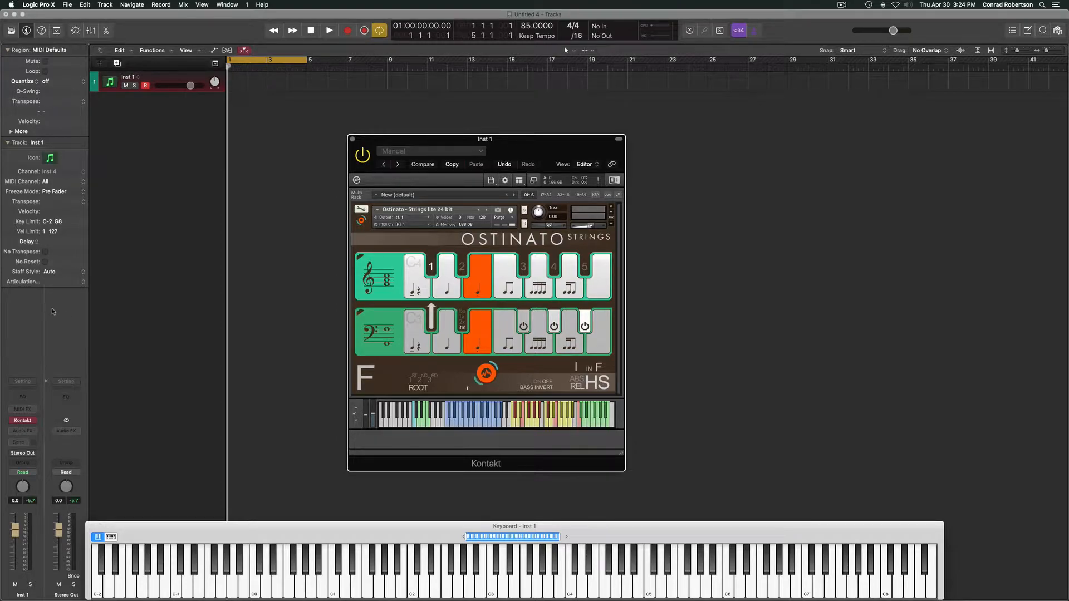
left_click(62, 282)
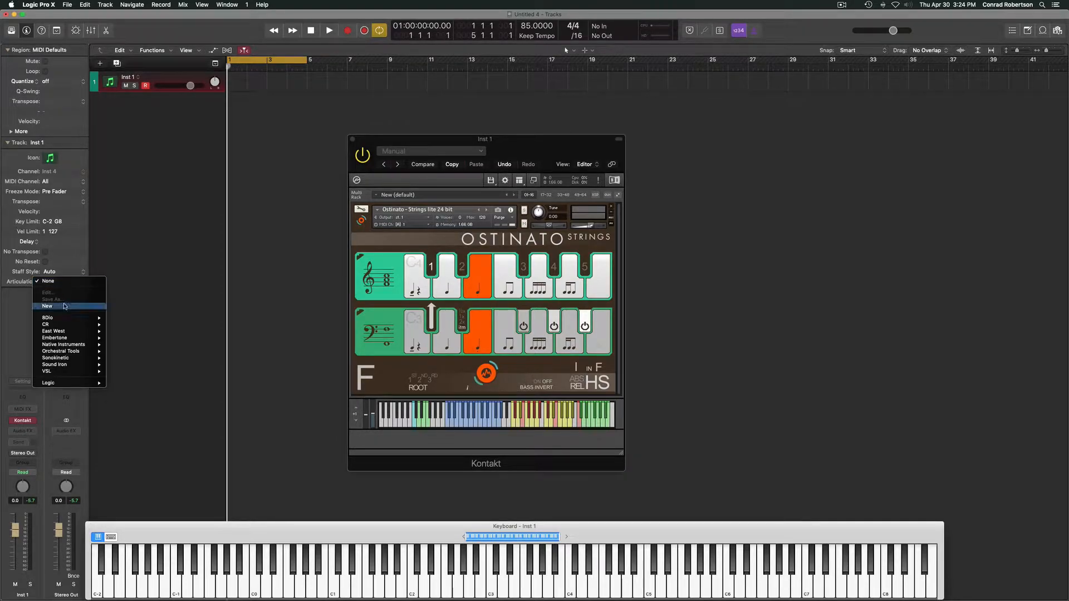
left_click(78, 306)
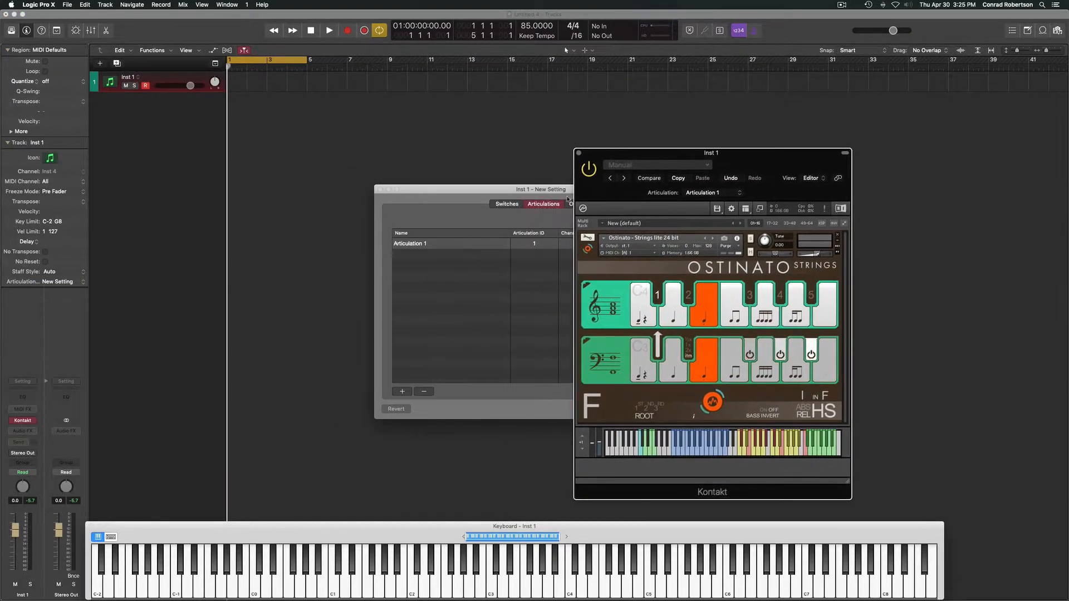
left_click_drag(536, 191, 301, 207)
left_click(167, 408)
left_click(167, 408)
Step: Rename the first articulation as "Quarter V1 Root"
left_click(198, 261)
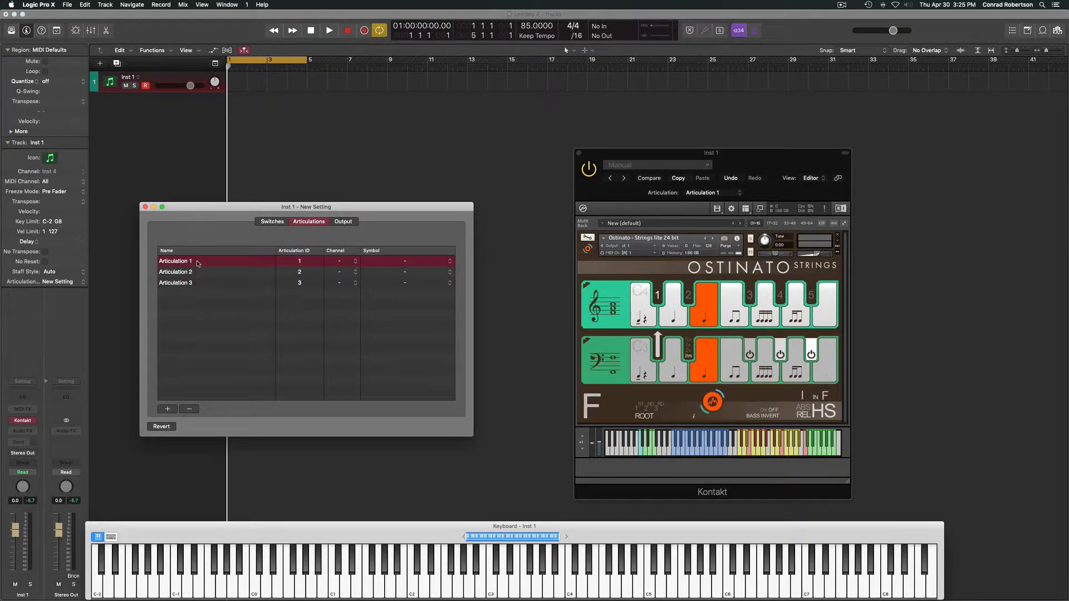
double_click(198, 262)
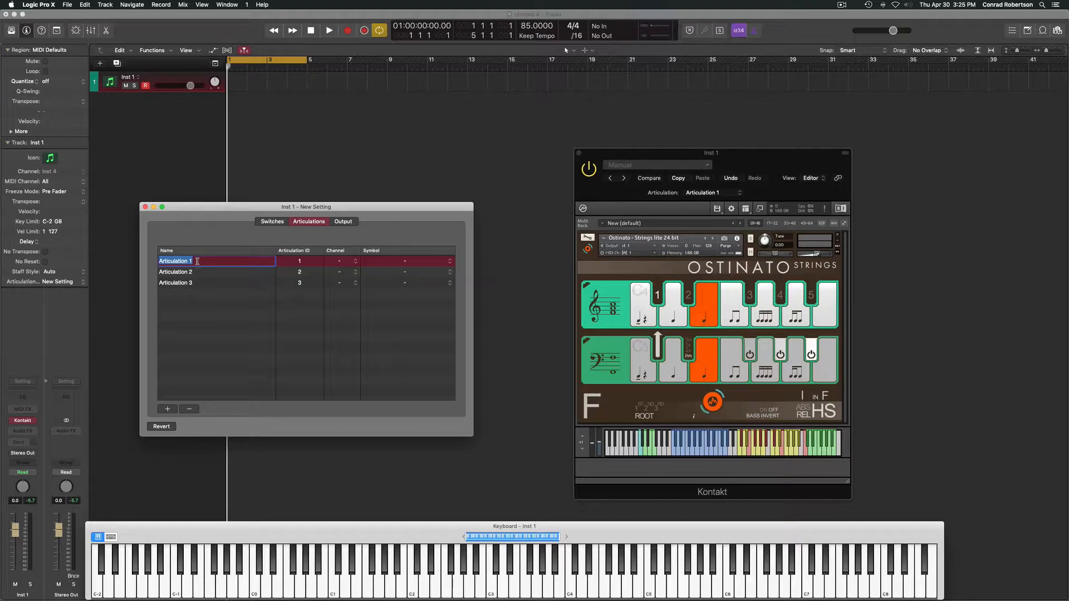
type("Qiar")
key("BackSpace")
key("BackSpace")
key("BackSpace")
type("uarter V1 Root")
key("Return")
Step: Rename the second articulation as "8ths V3 2nd"
key("Tab")
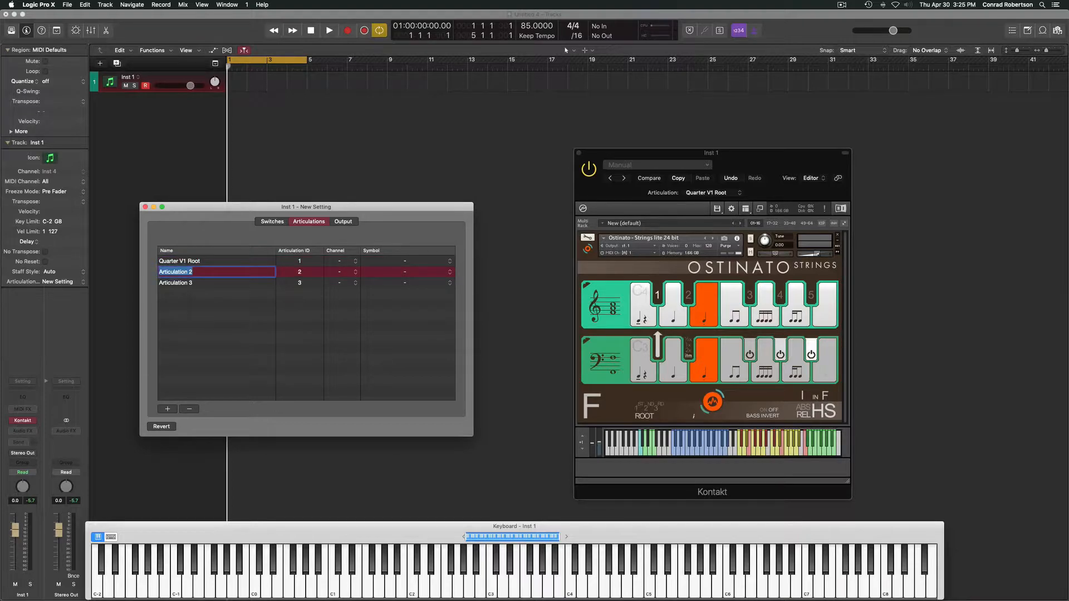
type("1")
key("BackSpace")
type("8ths V3 2nd")
key("Return")
Step: Rename the third articulation as "16ths V5 1st"
left_click(211, 282)
key("Return")
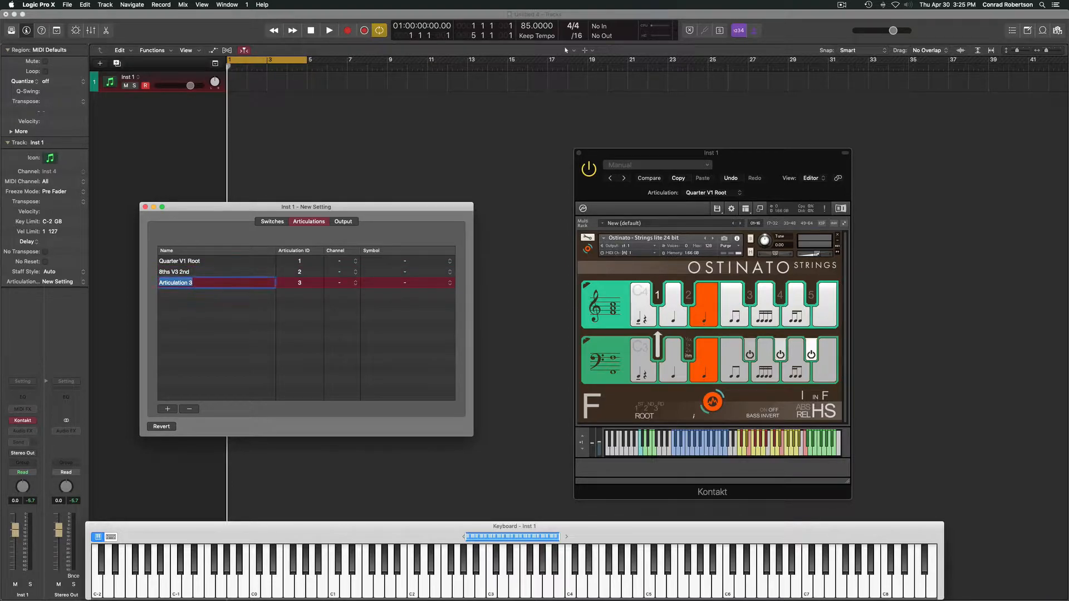
type("16ths V5 1st")
key("Return")
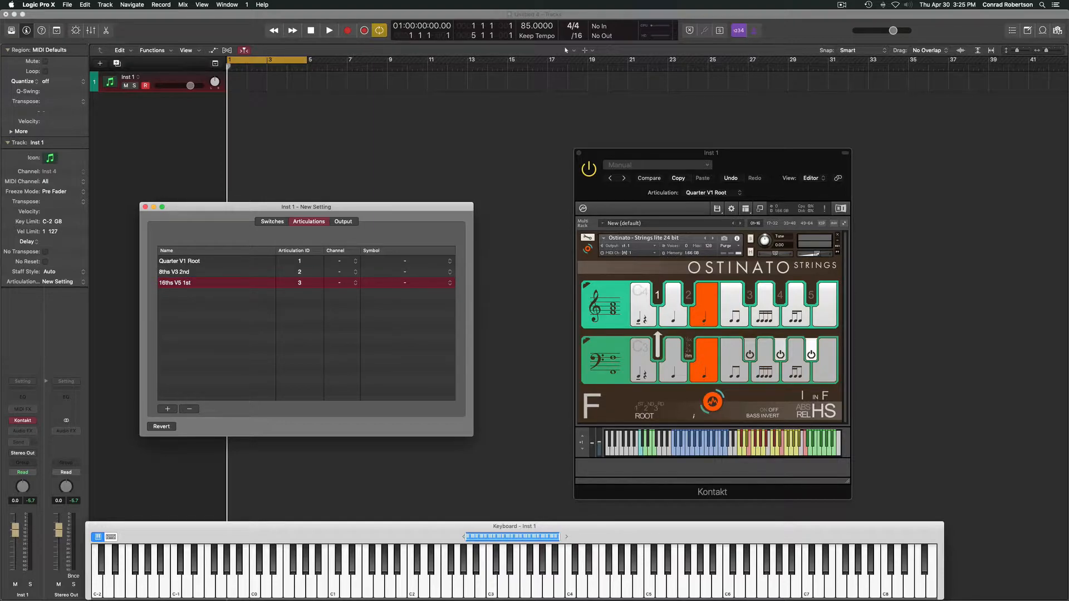
Step: Set the switch type of all three articulations to Note On
left_click(270, 223)
left_click(311, 222)
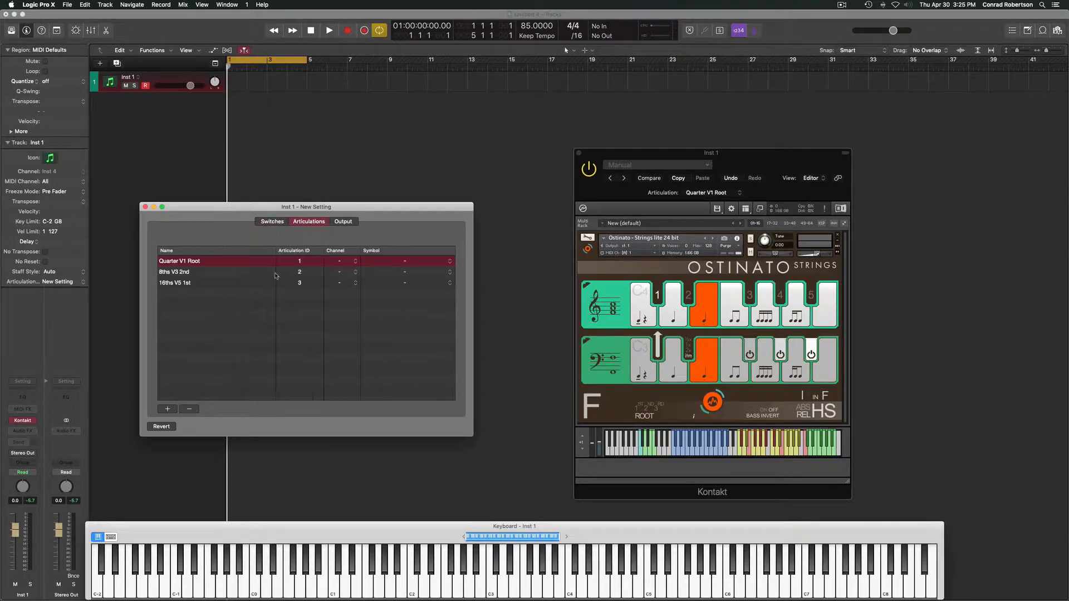
left_click(266, 222)
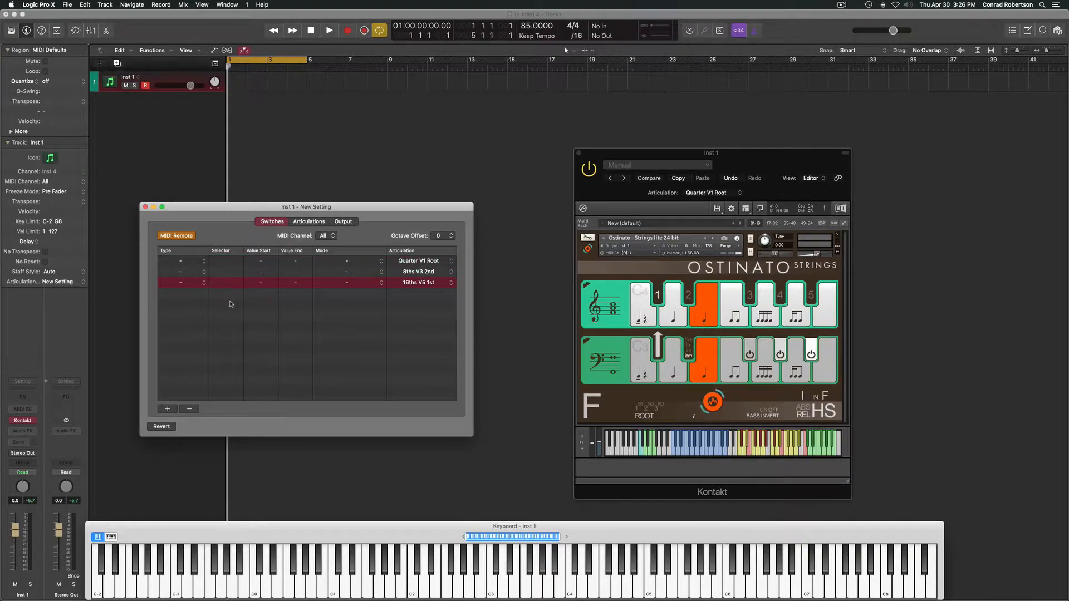
left_click(186, 262)
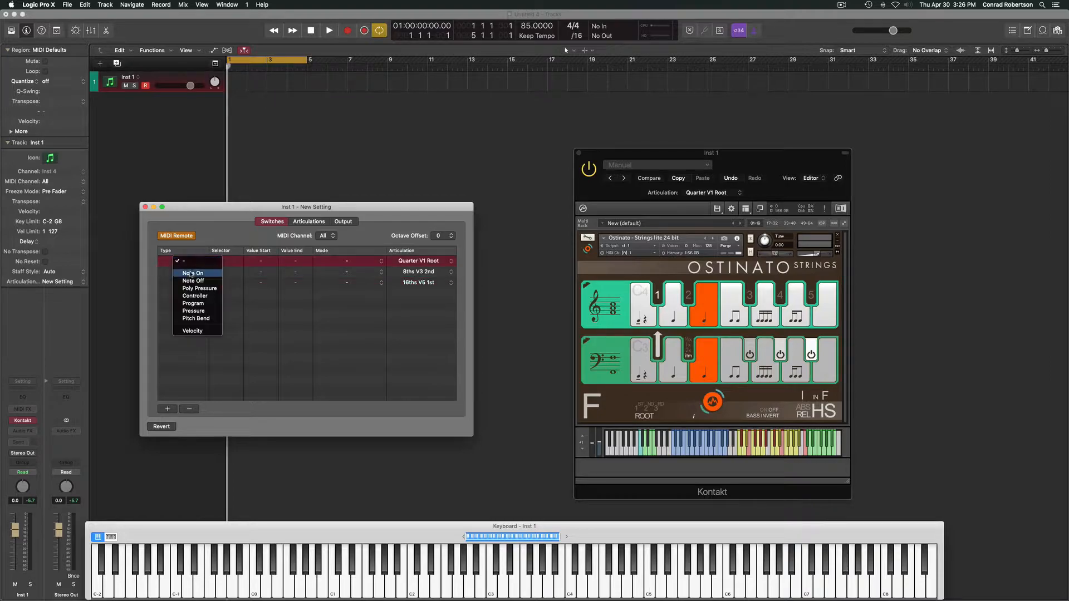
left_click(189, 273)
left_click(188, 273)
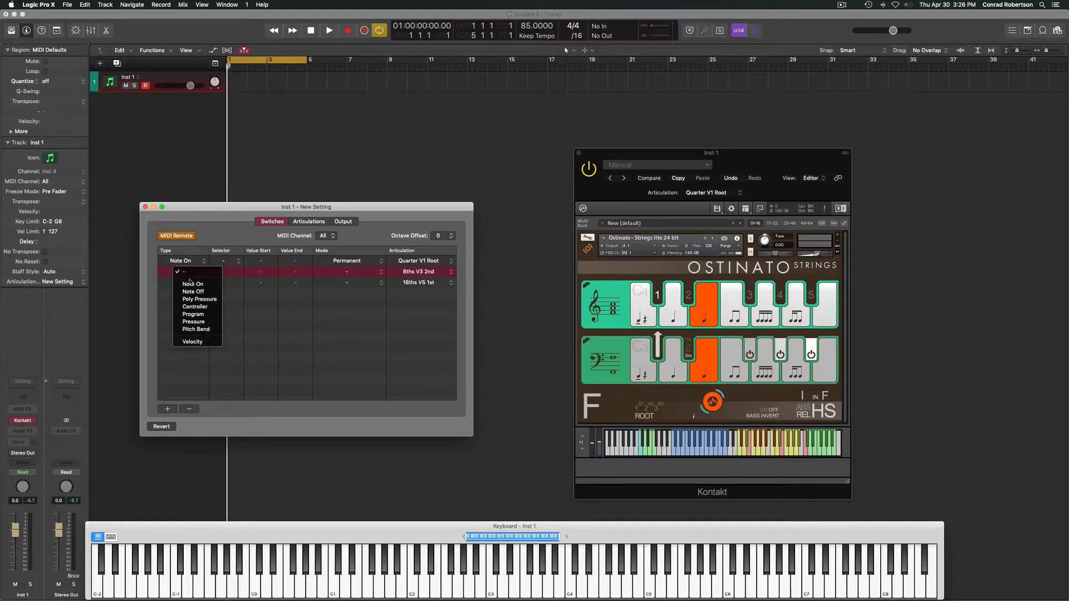
left_click(189, 284)
left_click(187, 283)
left_click(187, 296)
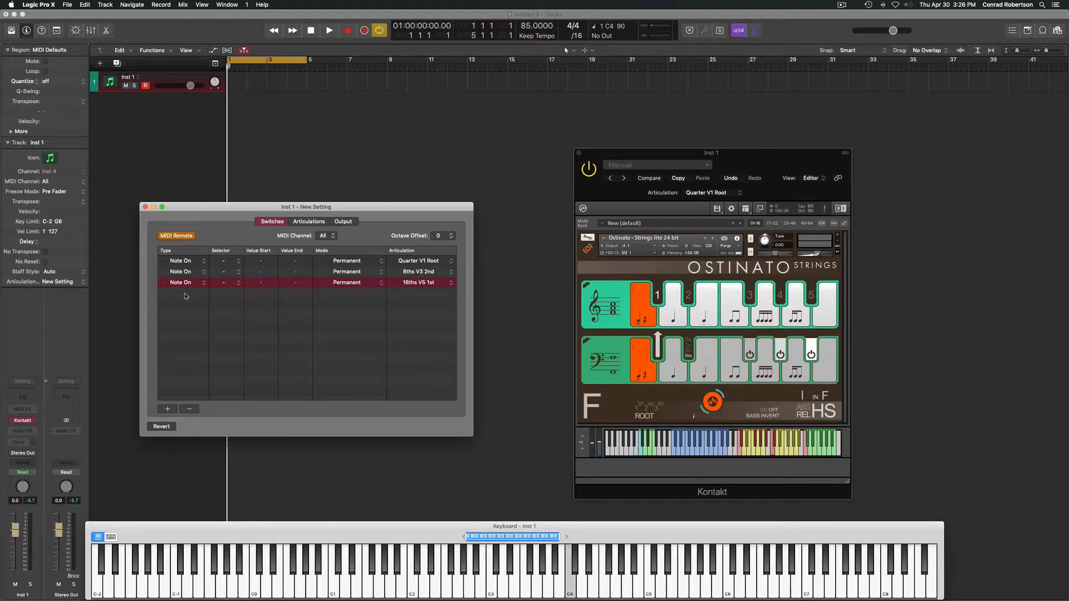
Step: Assign C4 as the switch selector for Quarter V1 Root
left_click(225, 261)
left_click(225, 263)
left_click(224, 263)
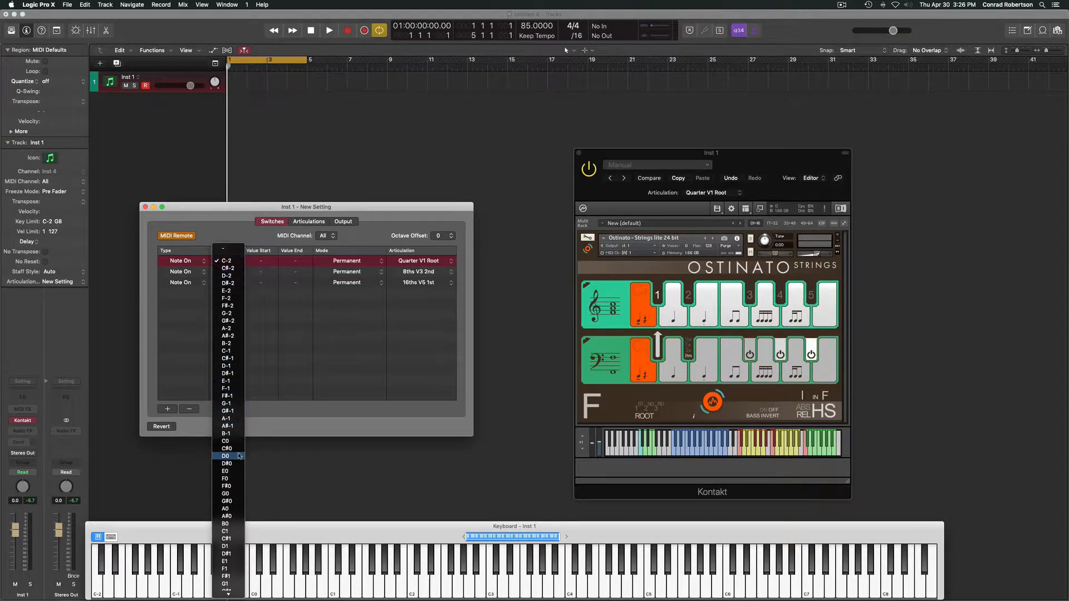
scroll(231, 473, "down", 5)
scroll(233, 486, "down", 10)
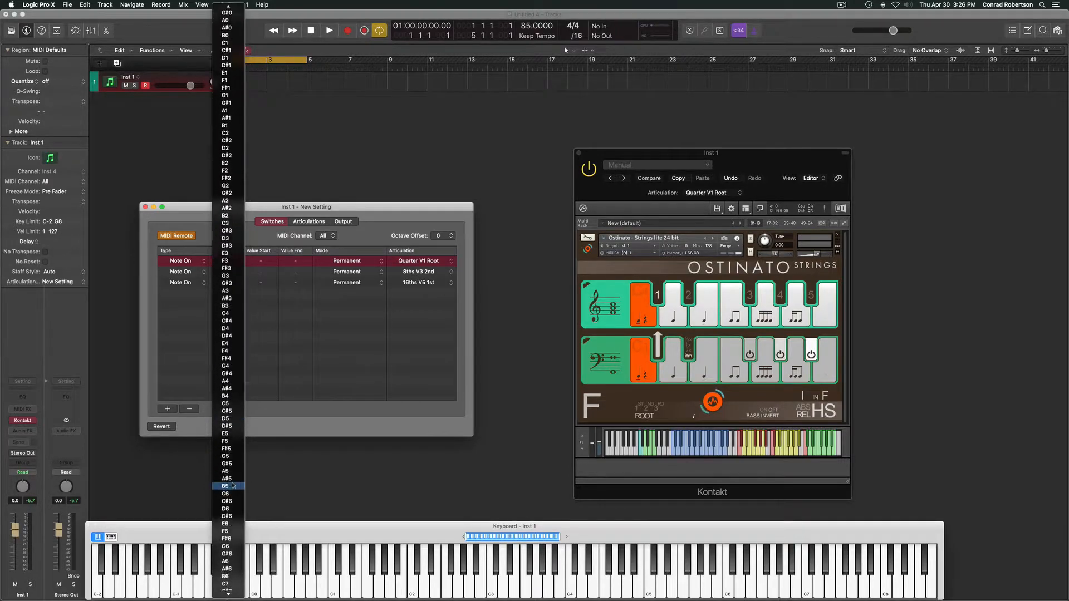
left_click(225, 245)
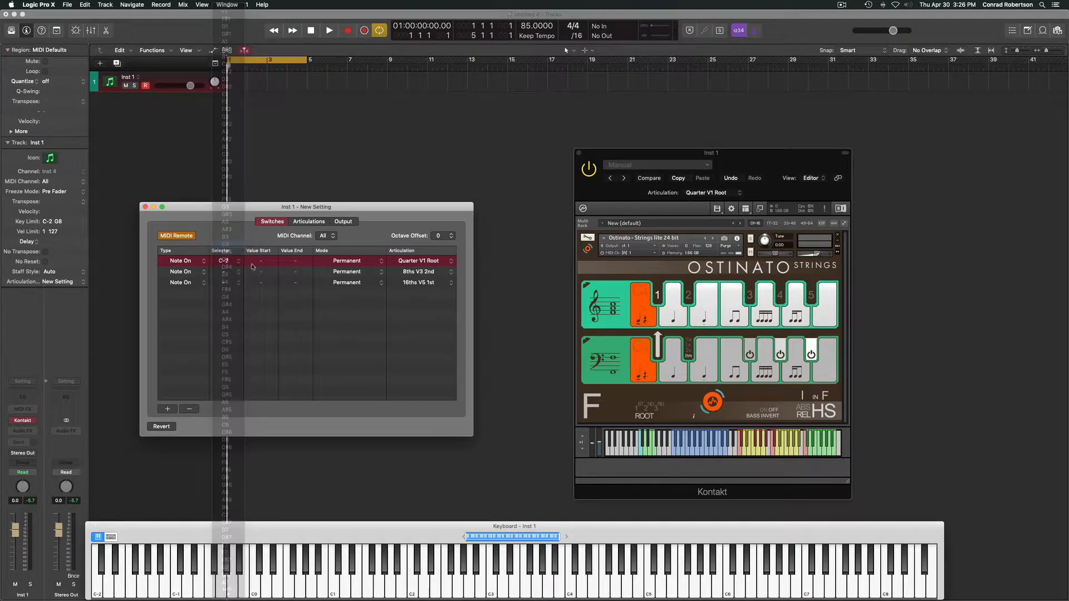
Step: Assign D4 as the switch selector for 8ths V3 2nd and E4 for 16ths V5 1st
left_click(221, 272)
left_click(229, 274)
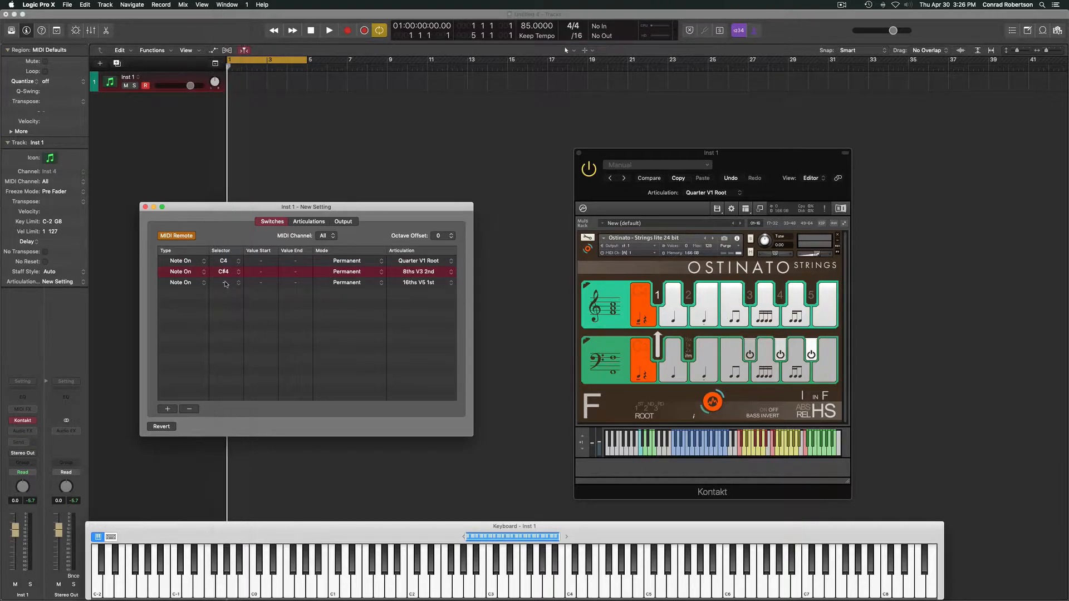
left_click(225, 273)
left_click(227, 280)
left_click(226, 282)
left_click(233, 292)
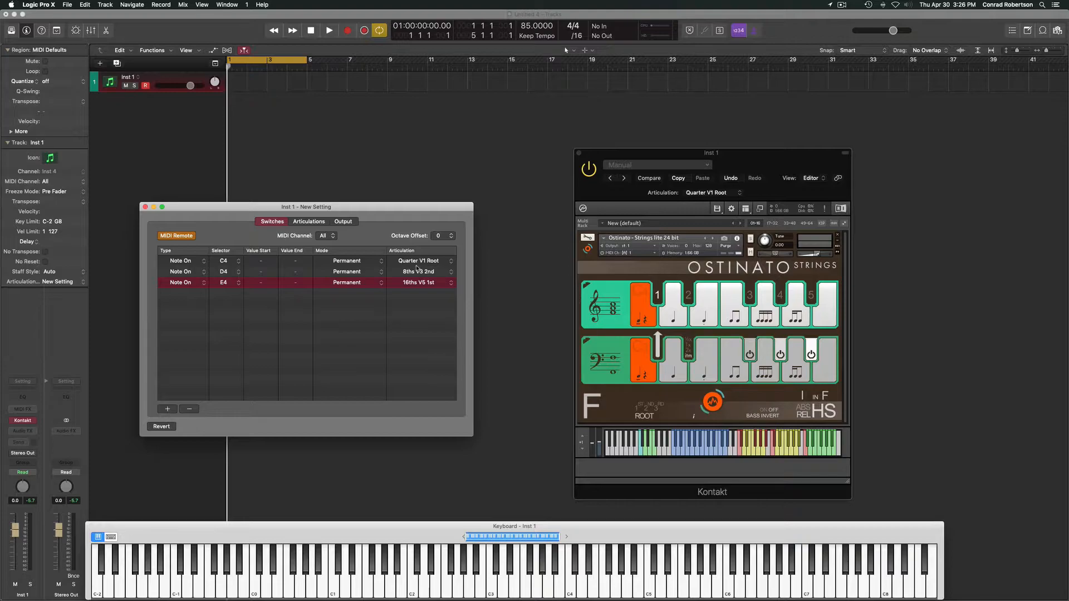
Step: Activate multiple outputs and set the first Quarter V1 Root output to Note On with selector E3
left_click(344, 222)
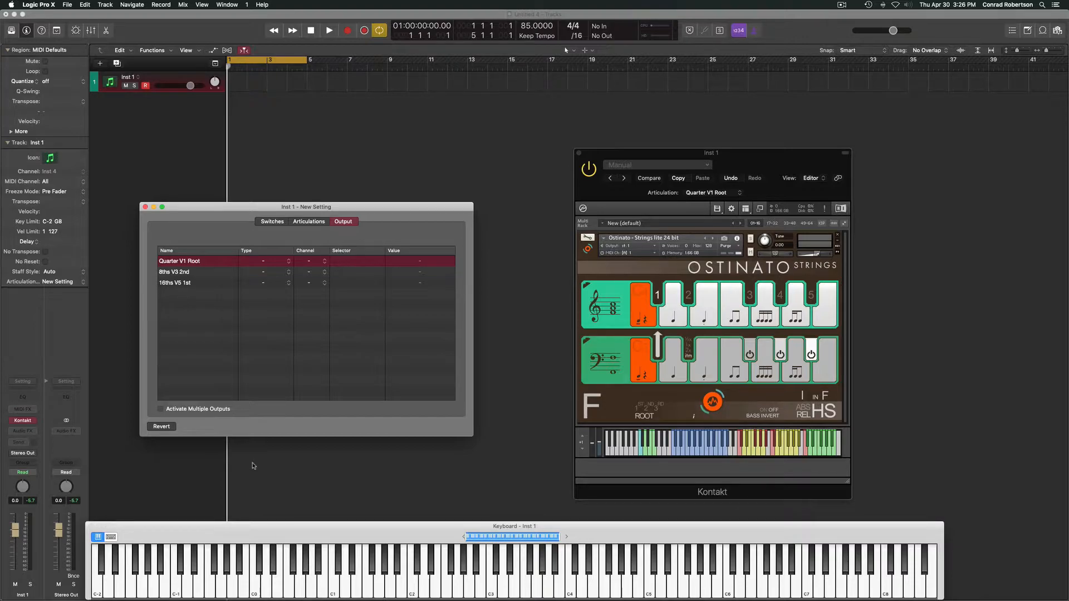
left_click(162, 409)
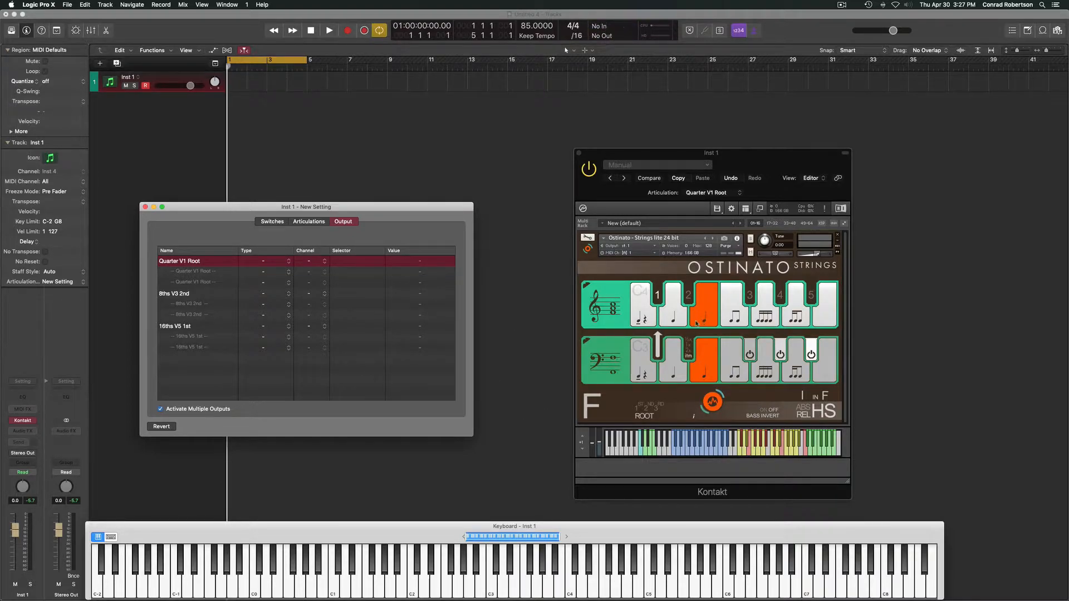
left_click(288, 261)
left_click(288, 271)
left_click(352, 261)
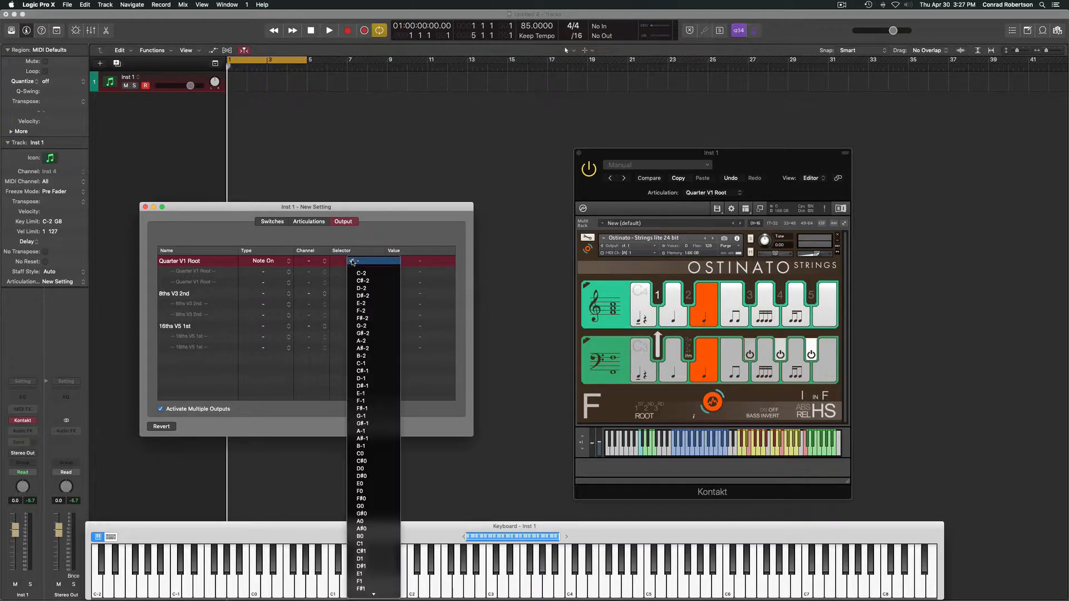
scroll(367, 345, "down", 10)
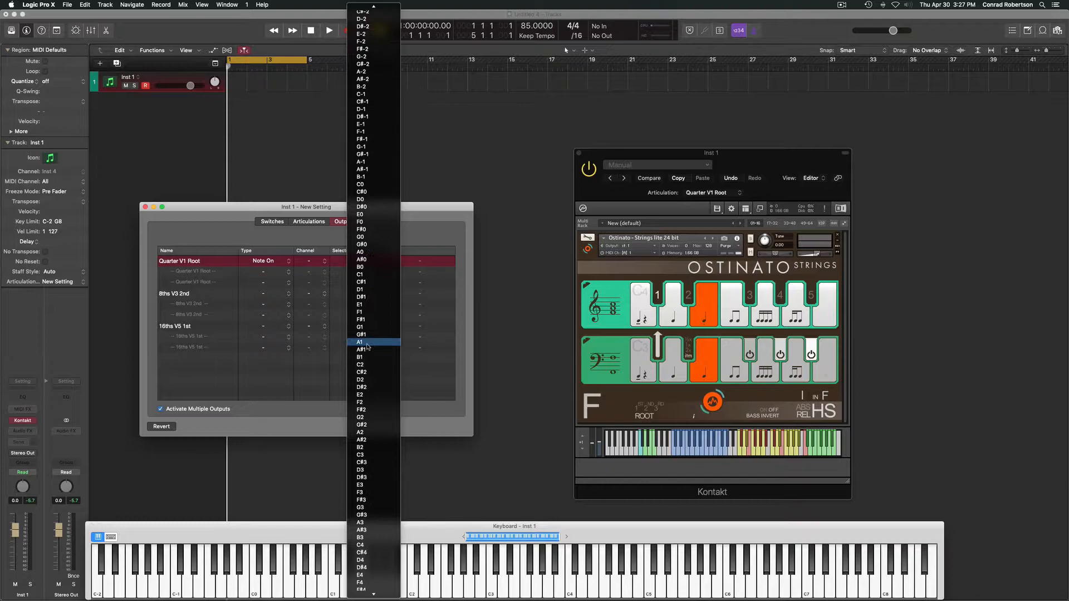
scroll(367, 345, "down", 5)
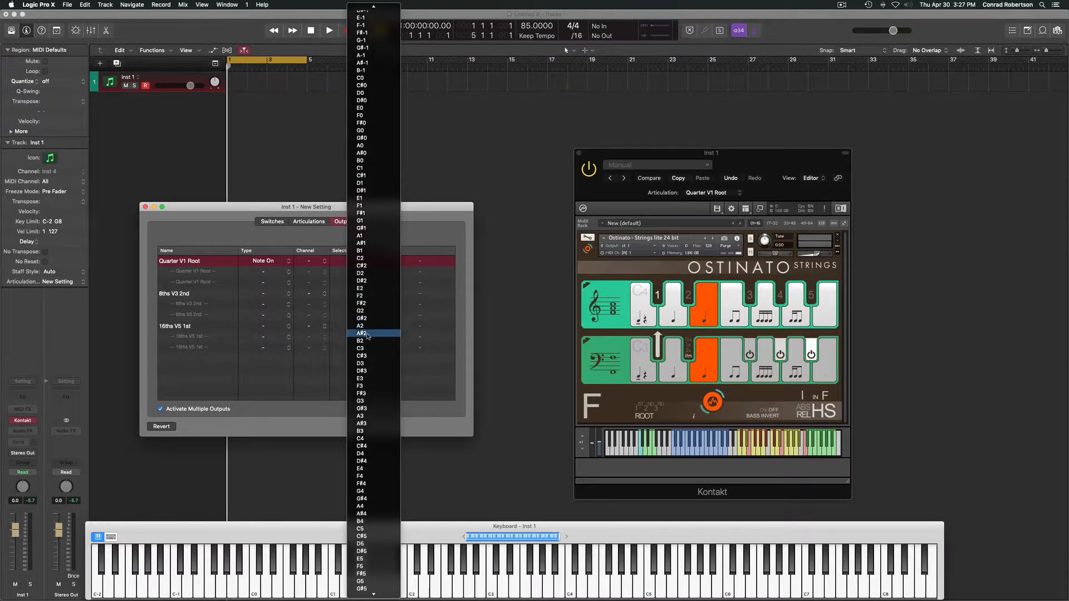
left_click(366, 379)
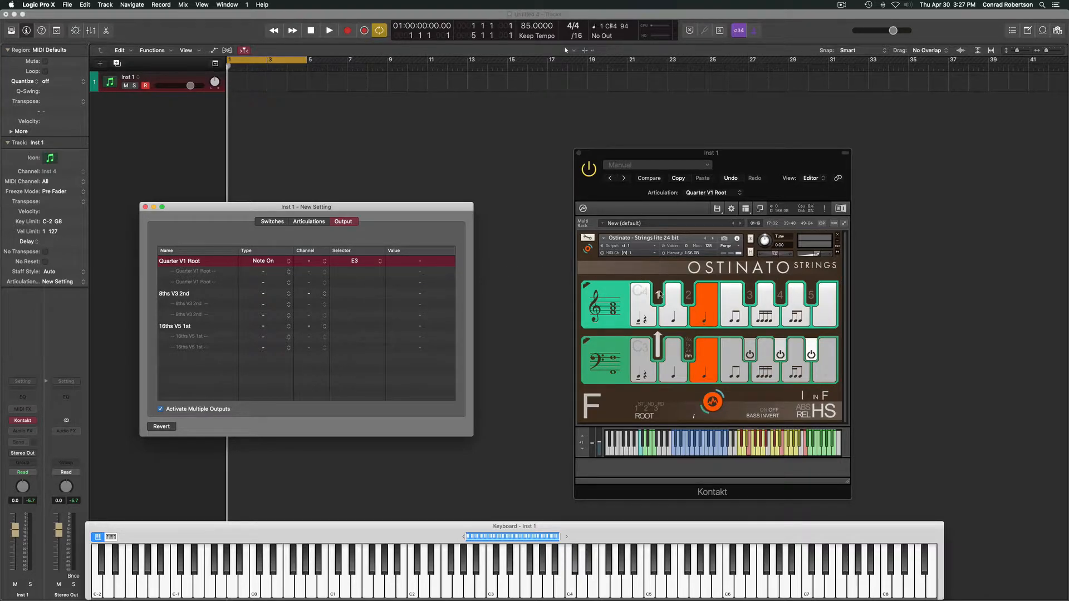
Step: Set the second Quarter V1 Root output to Note On with selector C#4
left_click(274, 271)
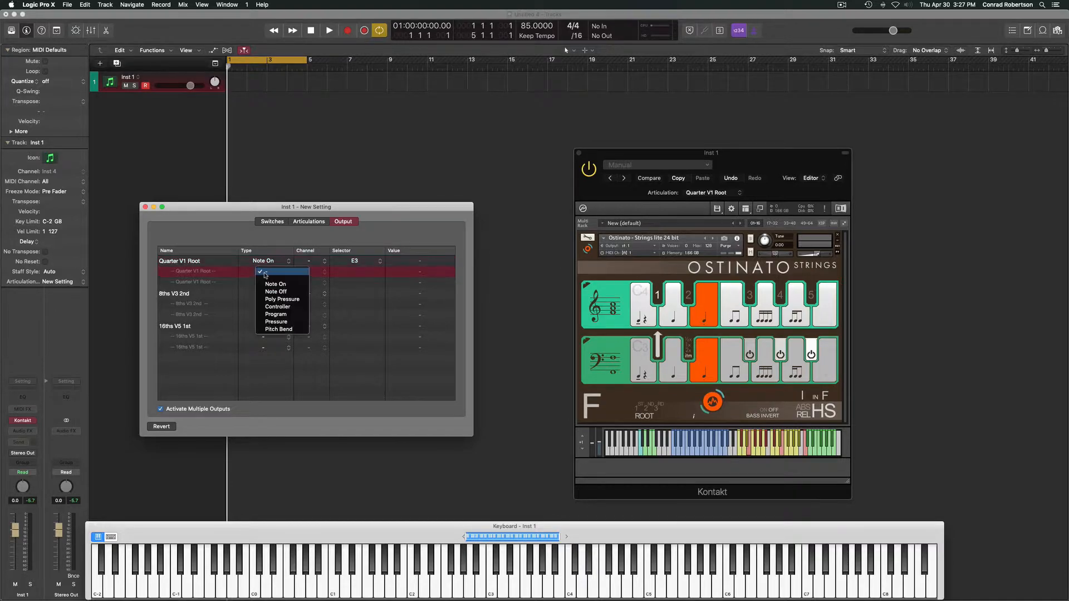
left_click(275, 281)
left_click(357, 272)
scroll(359, 298, "down", 5)
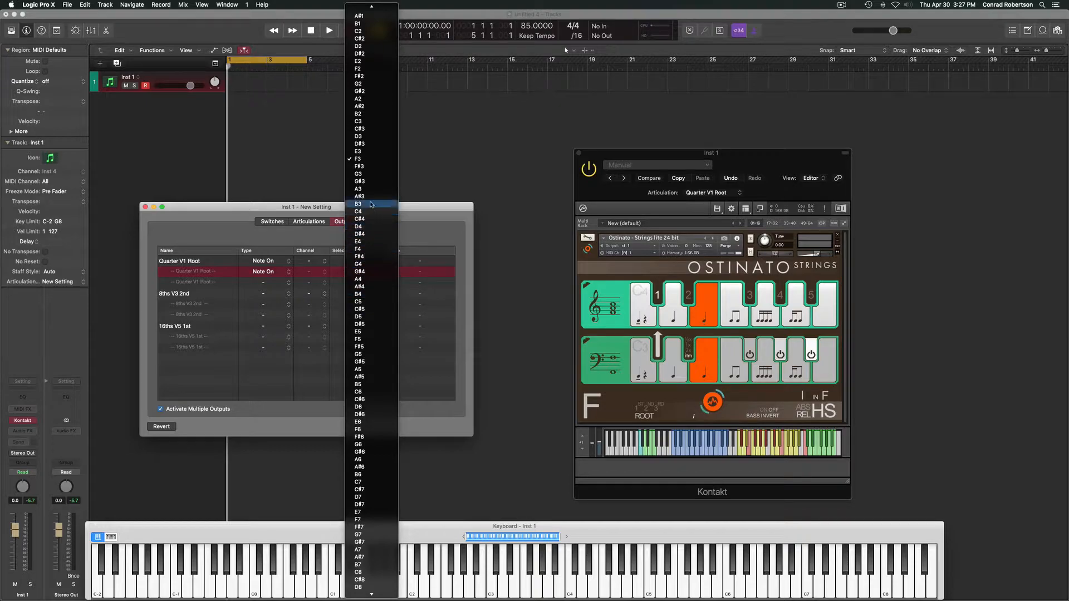
left_click(359, 219)
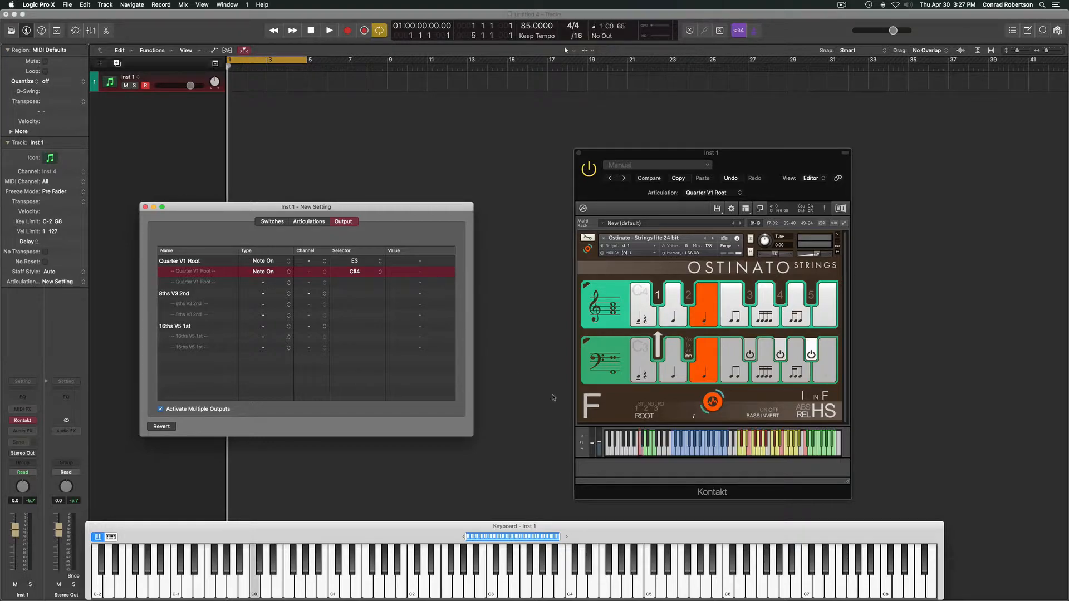
Step: Set the third Quarter V1 Root output to Note On with selector C0
left_click(640, 449)
left_click(266, 282)
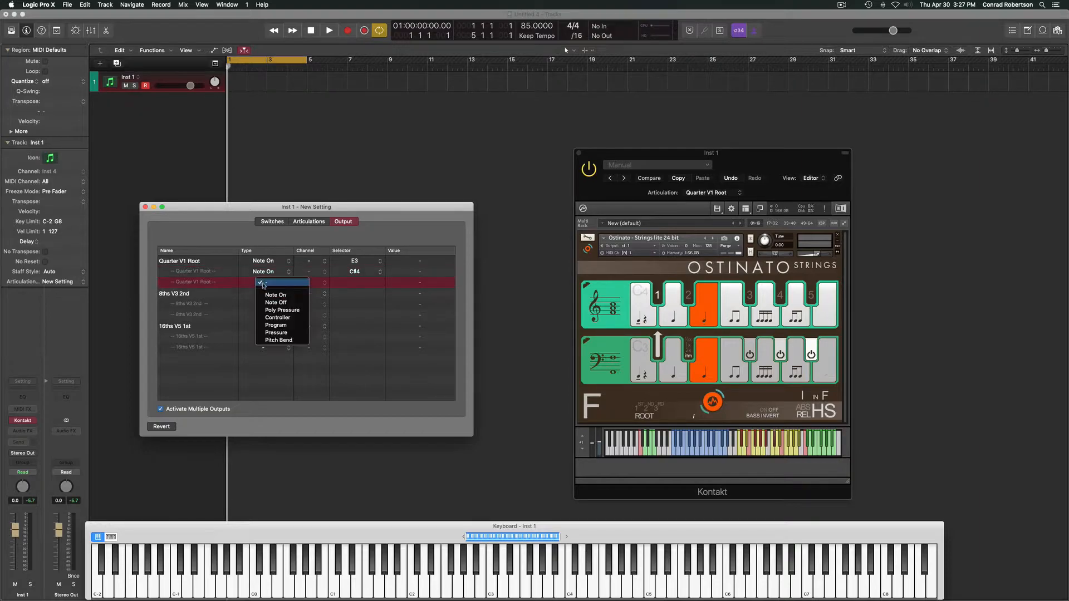
left_click(268, 295)
left_click(356, 282)
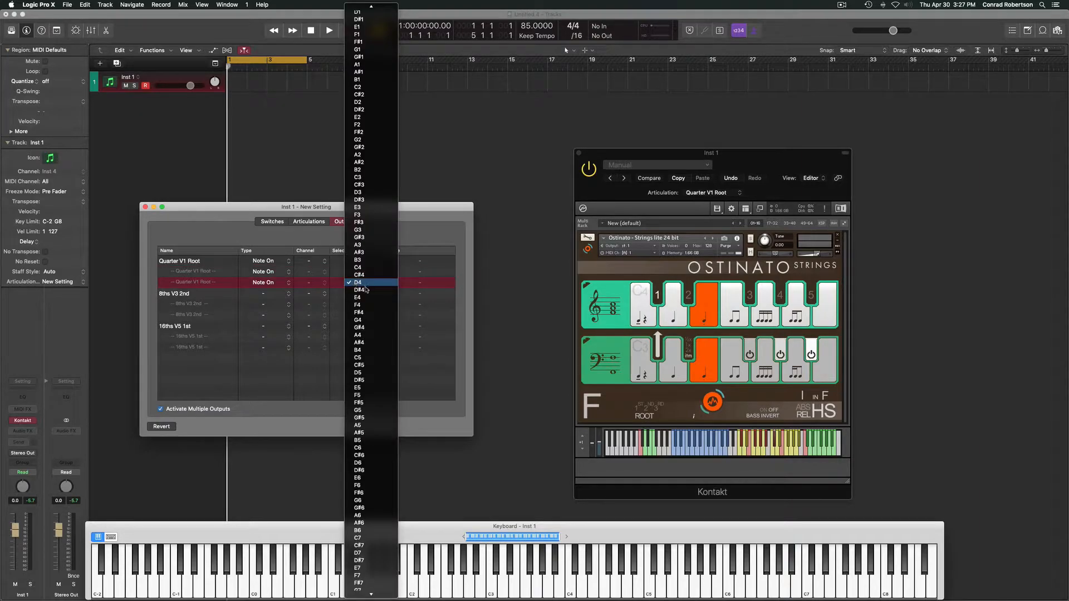
scroll(367, 290, "up", 2)
scroll(367, 290, "up", 10)
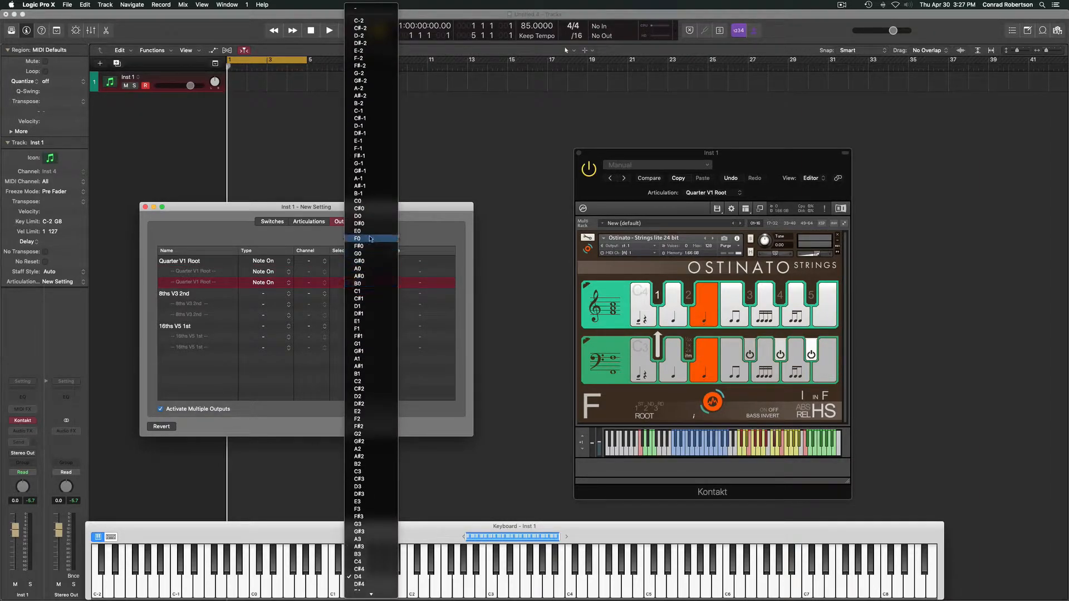
left_click(363, 200)
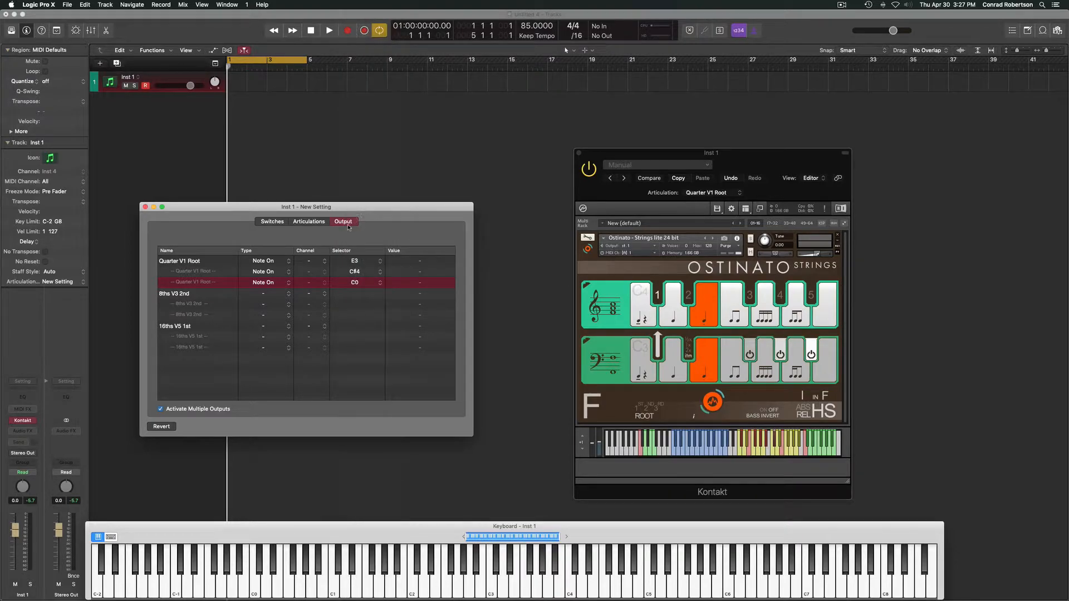
Step: Set the first 8ths V3 2nd output to Note On with selector F3
left_click(262, 297)
left_click(323, 305)
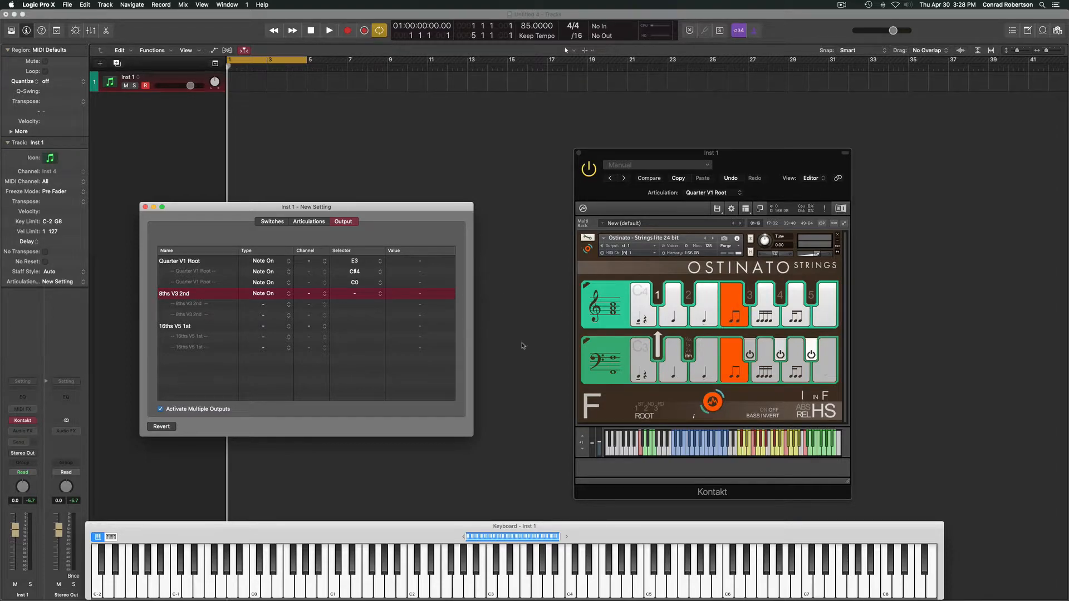
left_click(361, 304)
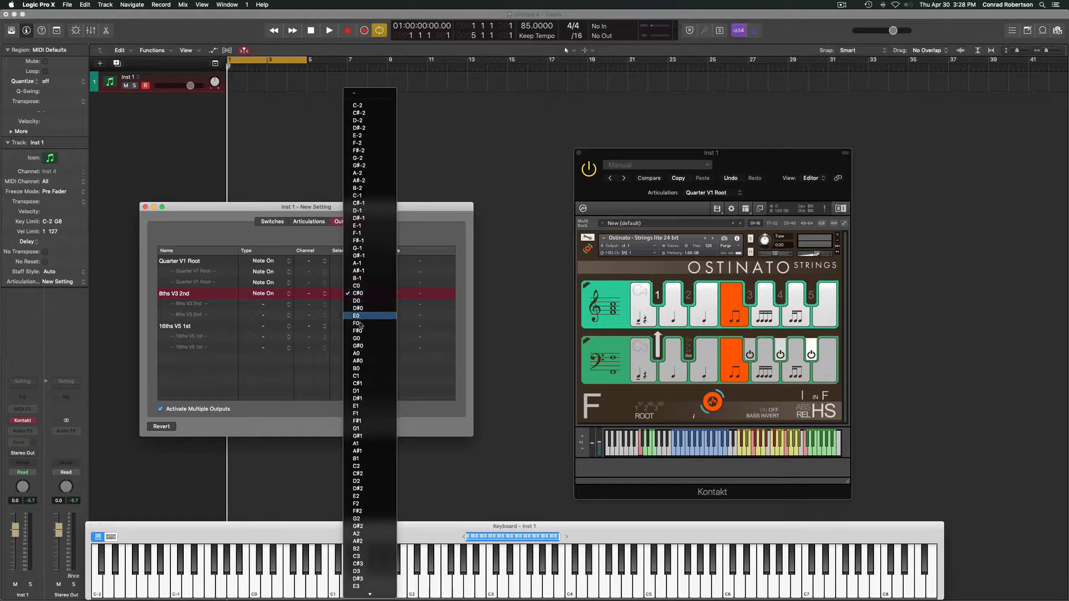
scroll(365, 362, "down", 3)
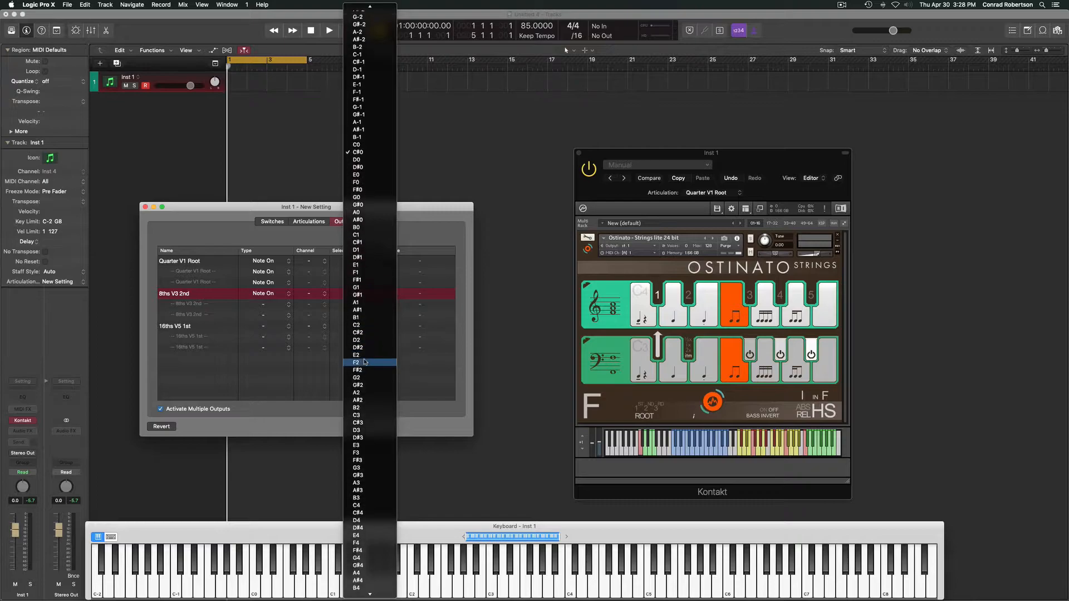
left_click(362, 453)
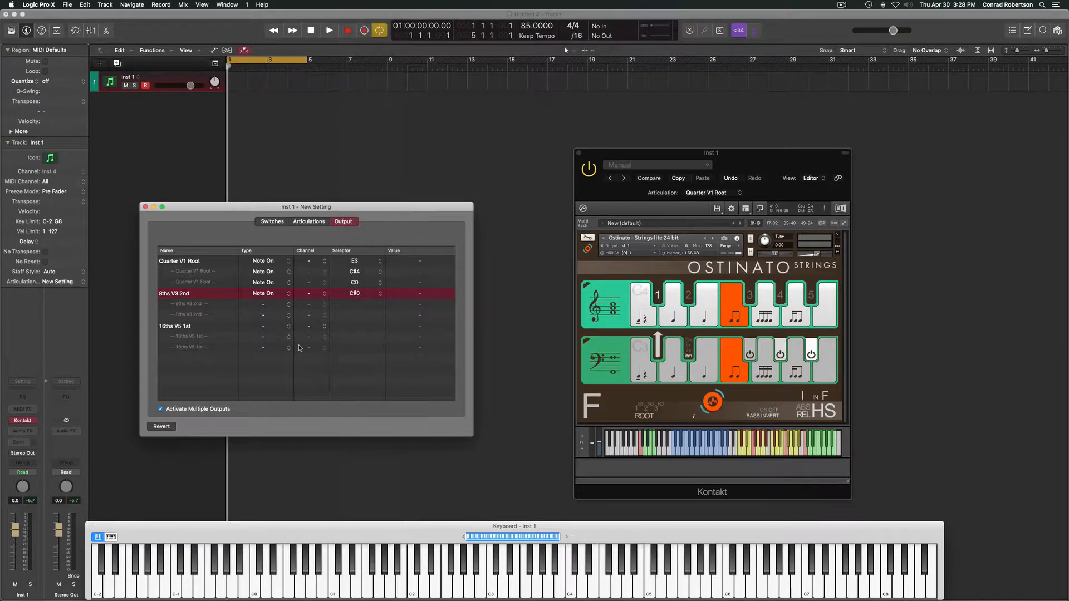
Step: Set the second 8ths V3 2nd output to Note On with selector D#4
left_click(275, 304)
left_click(275, 317)
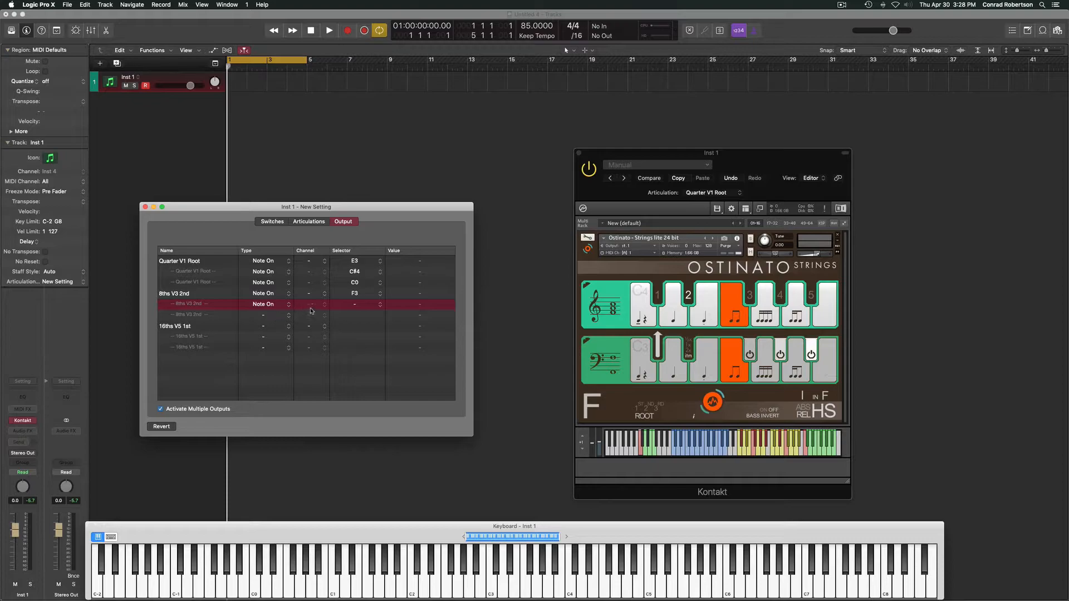
left_click(356, 305)
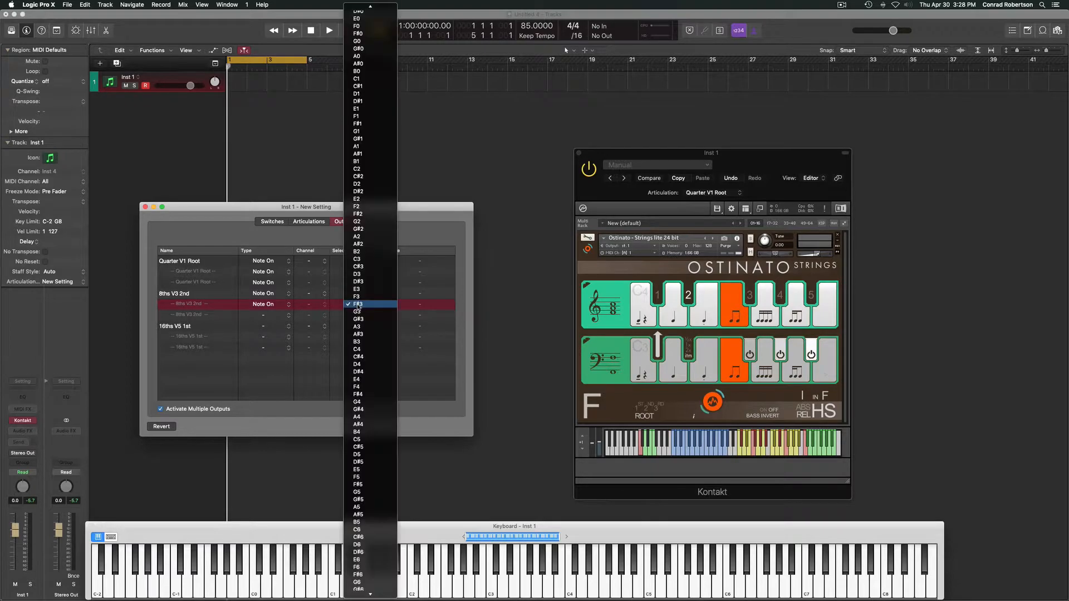
left_click(360, 372)
Step: Set the third 8ths V3 2nd output to Note On with selector E0
left_click(266, 316)
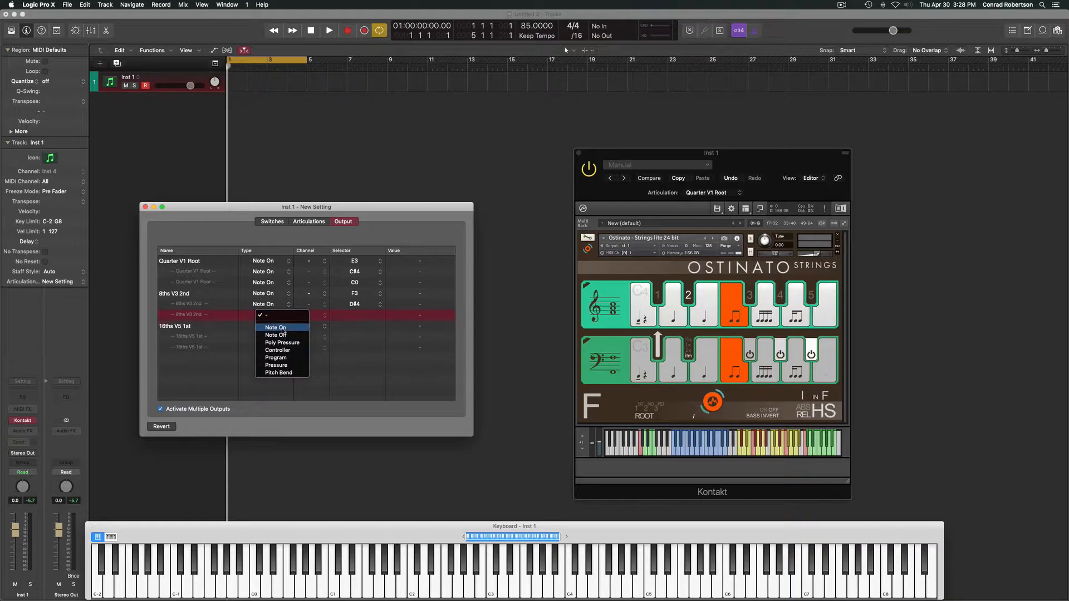
left_click(283, 328)
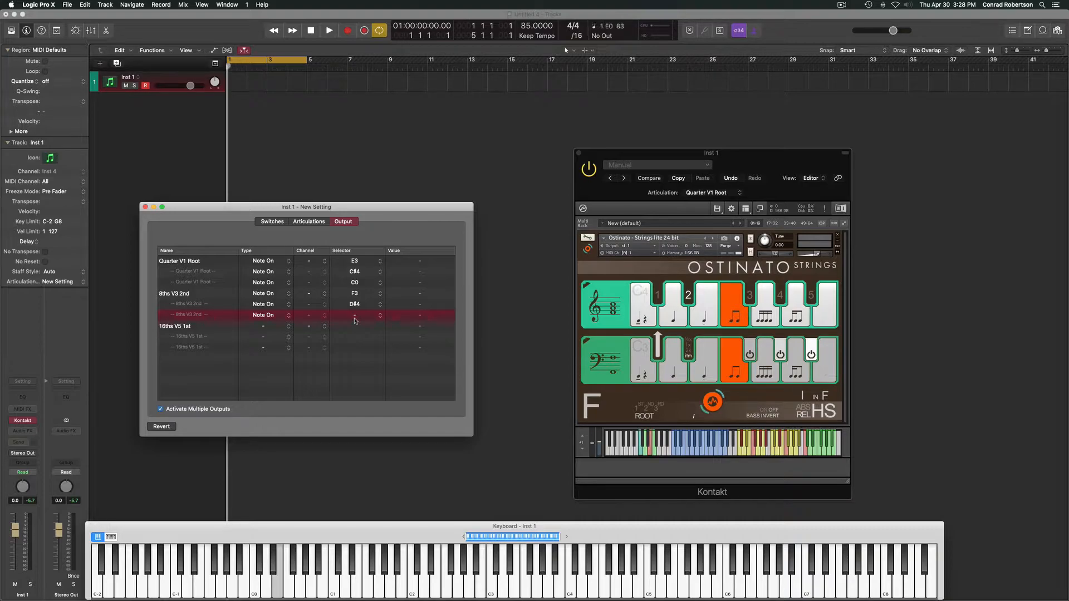
left_click(356, 320)
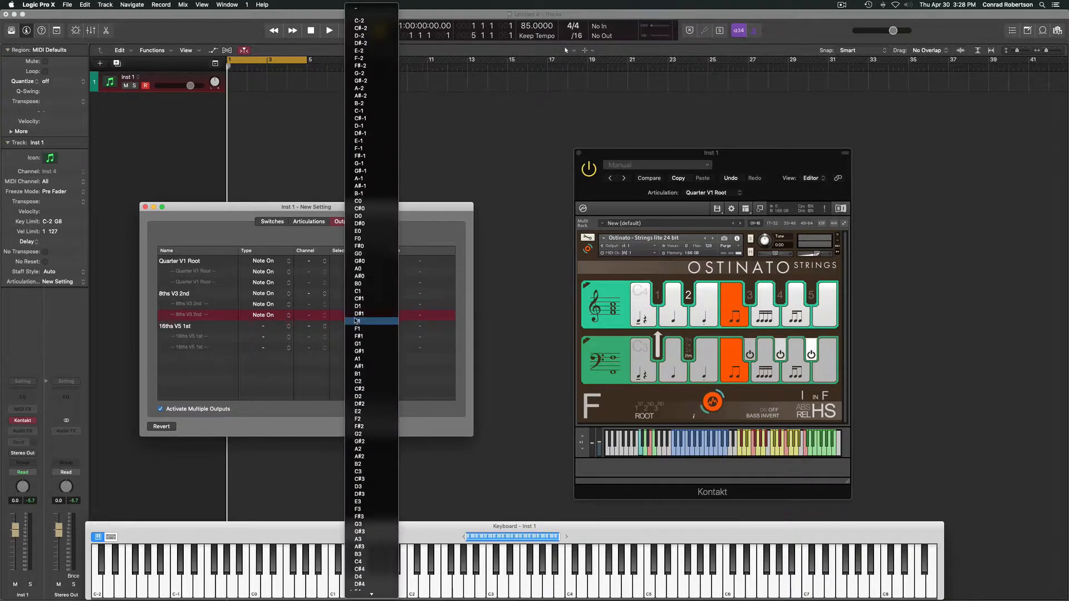
left_click(354, 238)
Step: Set the first 16ths V5 1st output to Note On with selector G3
left_click(276, 328)
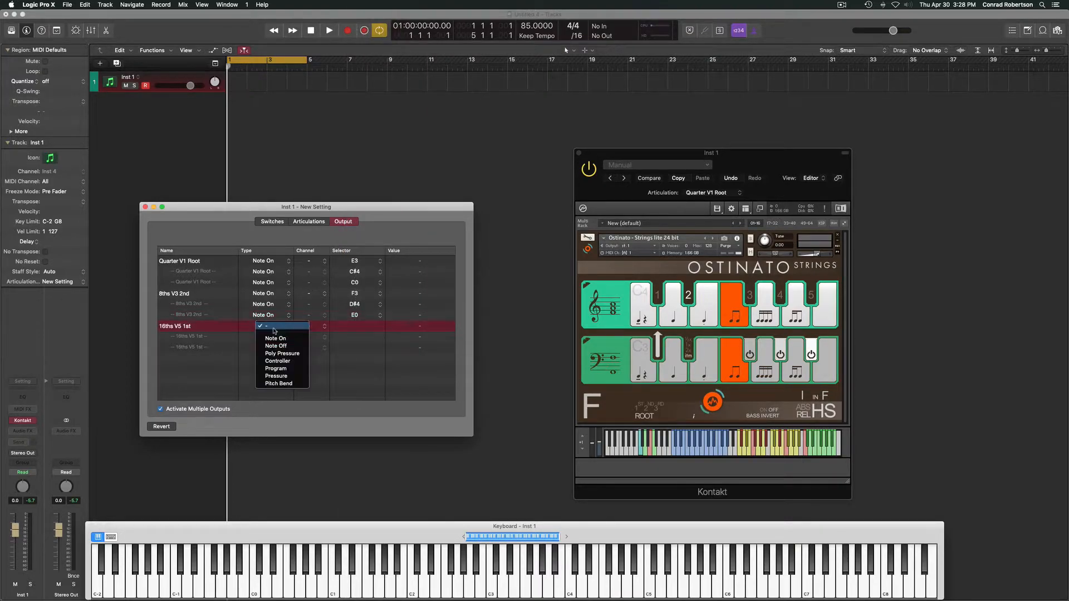
left_click(289, 339)
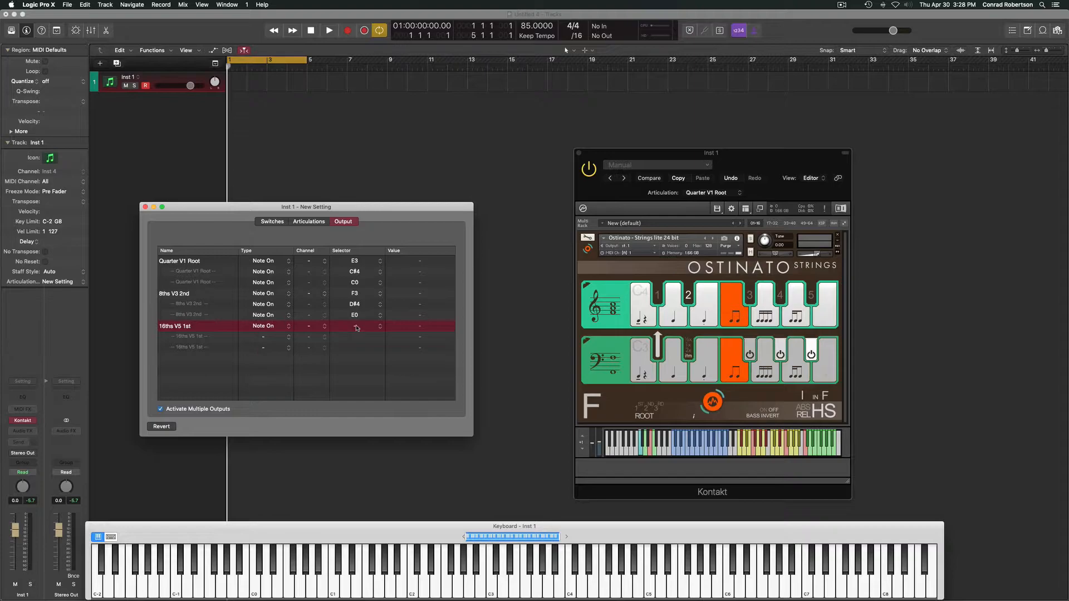
left_click(357, 327)
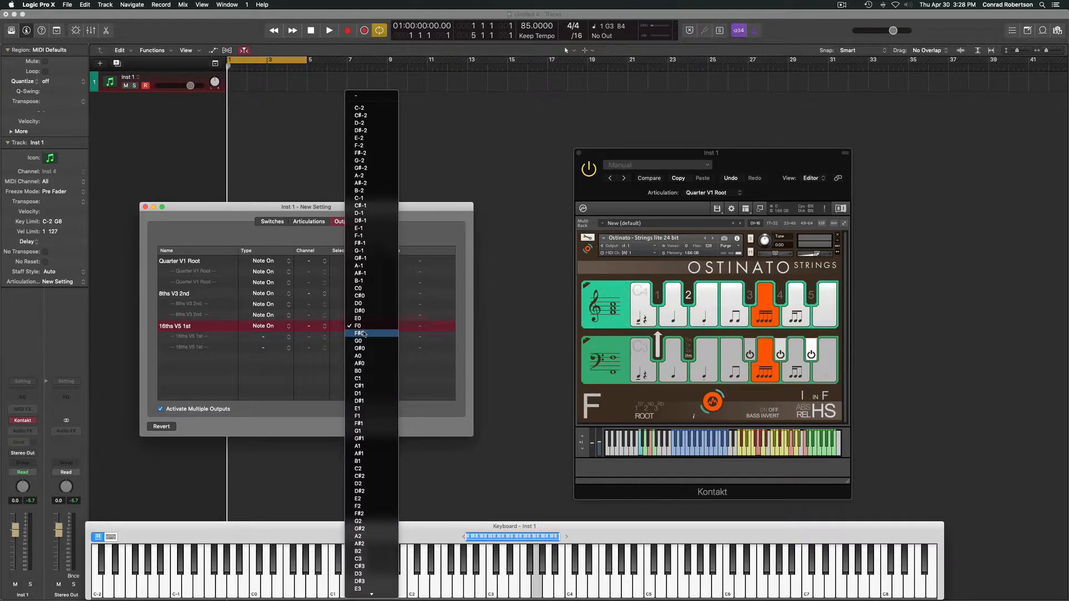
scroll(365, 339, "down", 6)
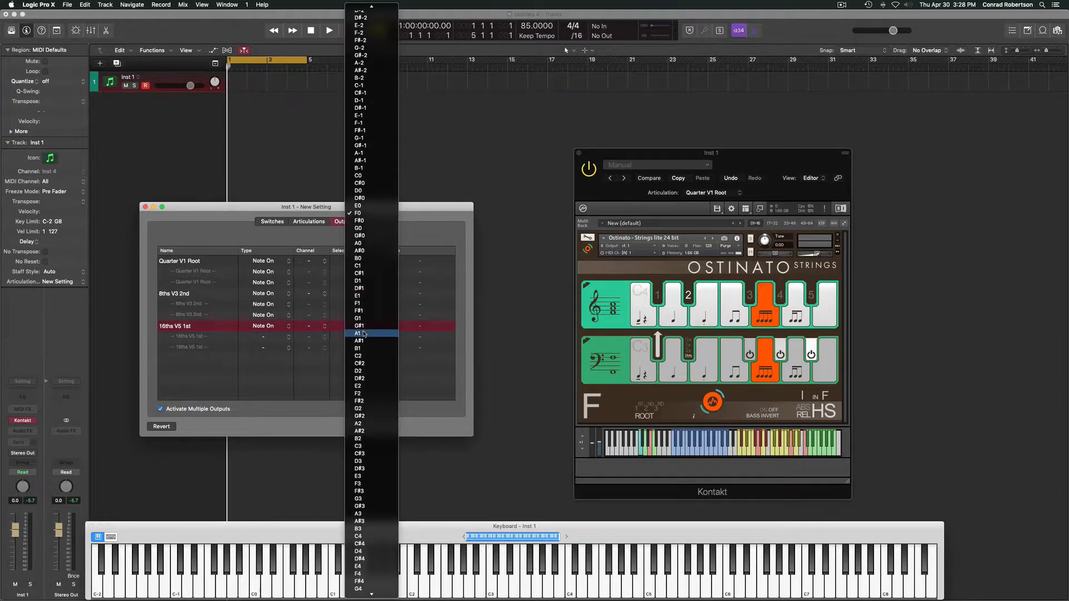
scroll(370, 368, "down", 1)
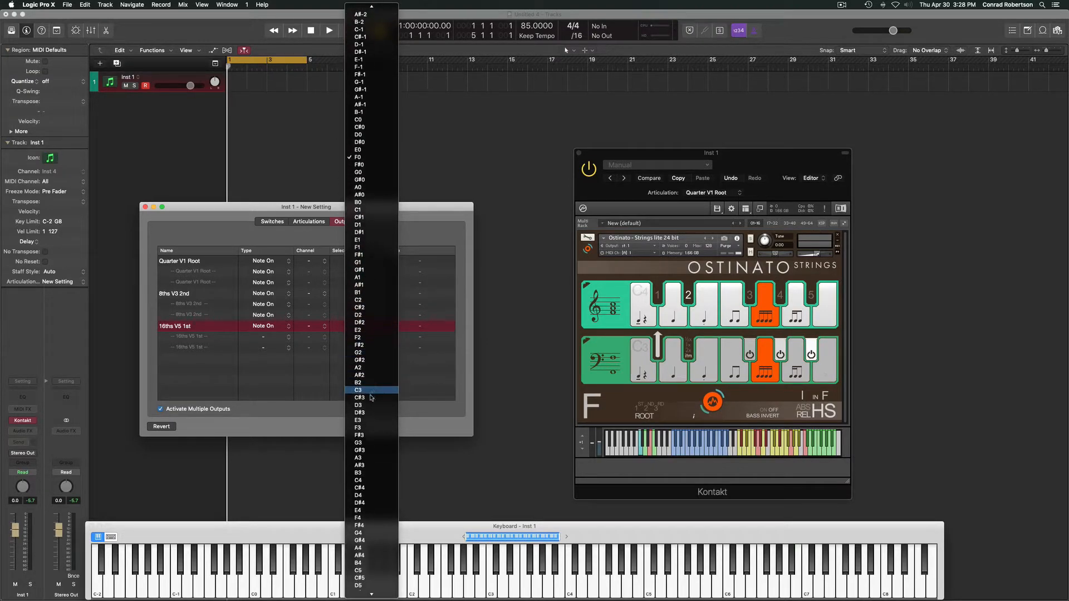
left_click(368, 443)
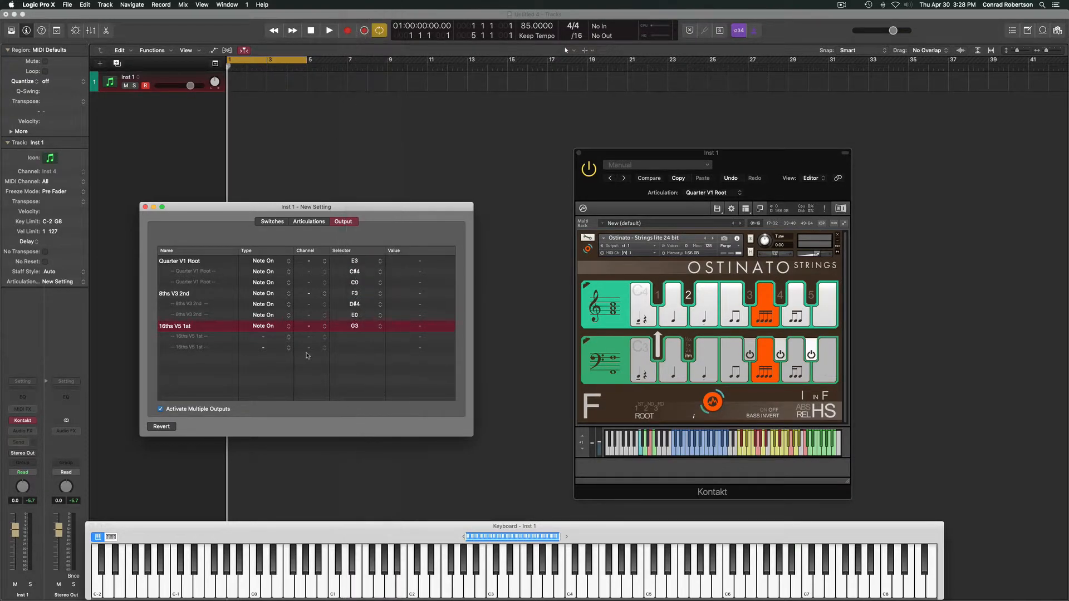
Step: Set the second 16ths V5 1st output to Note On with selector A#4
left_click(264, 337)
left_click(275, 348)
left_click(356, 338)
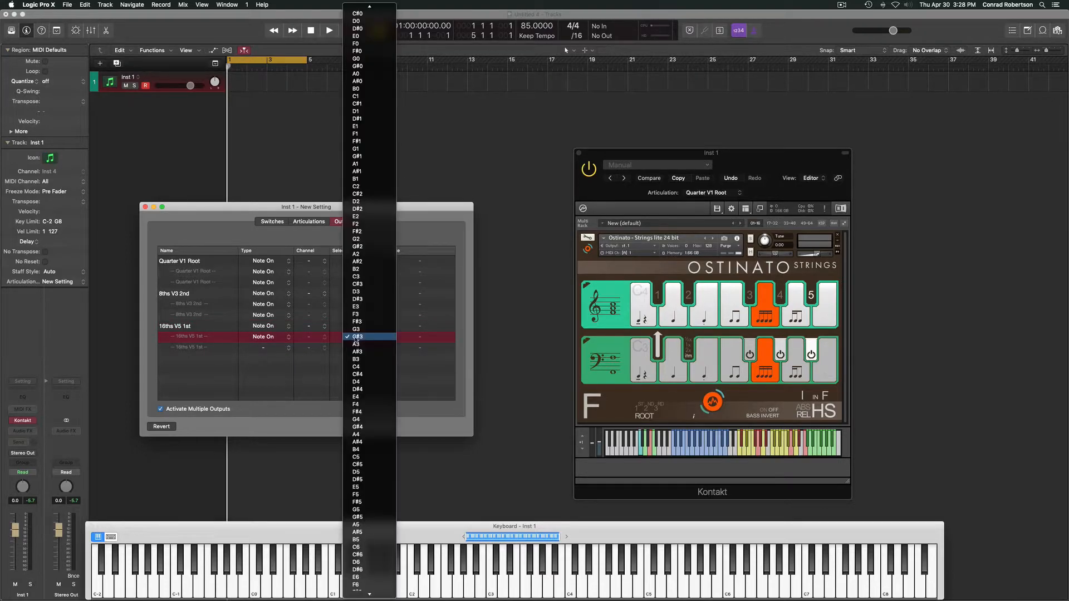
left_click(373, 443)
Step: Set the third 16ths V5 1st output to Note On with selector D0
left_click(269, 349)
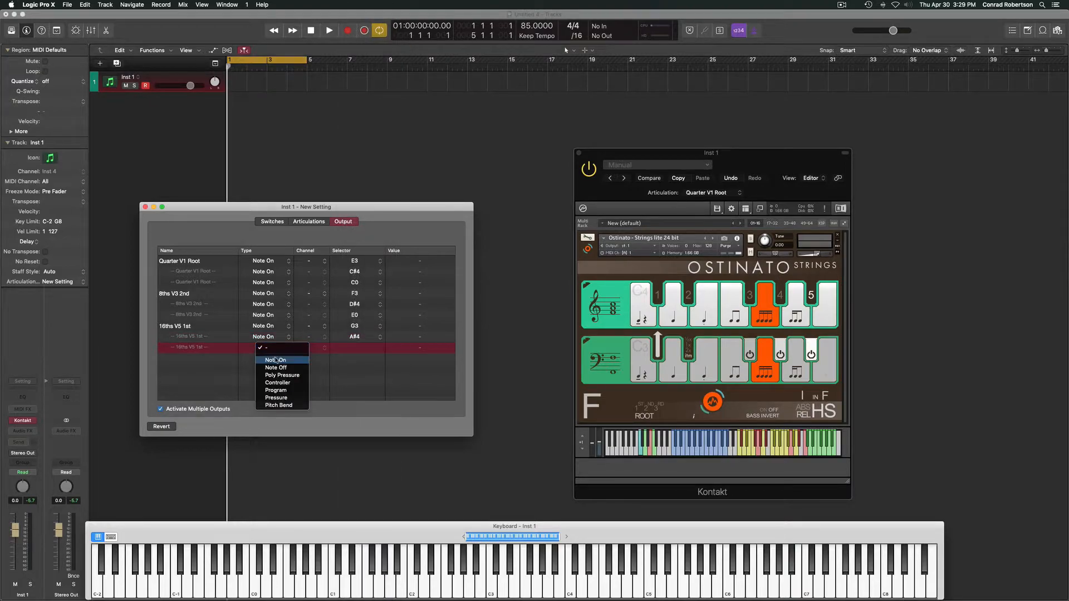
left_click(276, 360)
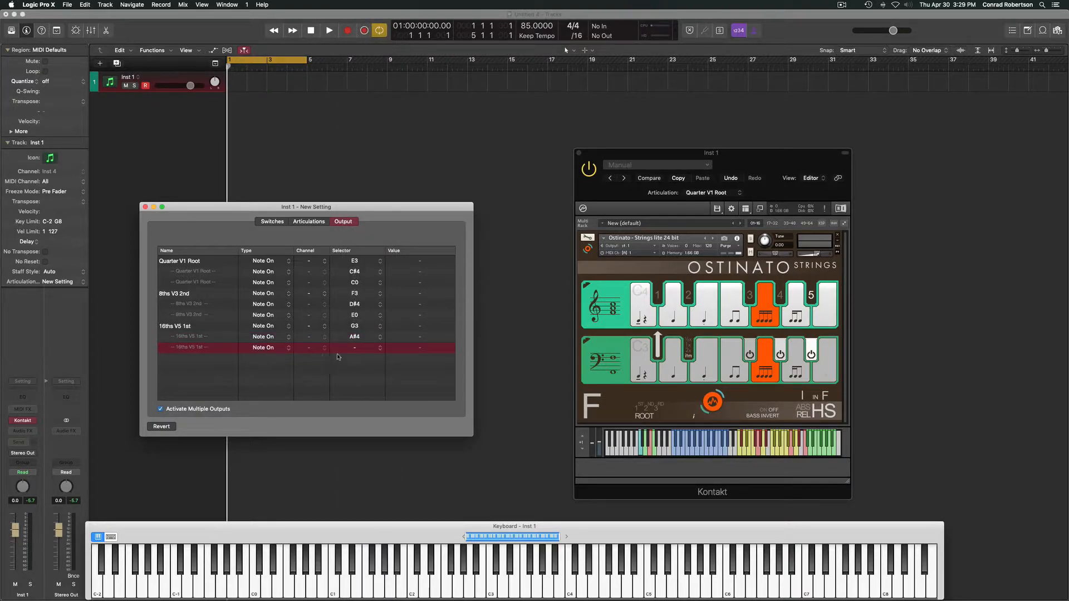
left_click(355, 348)
scroll(357, 251, "up", 5)
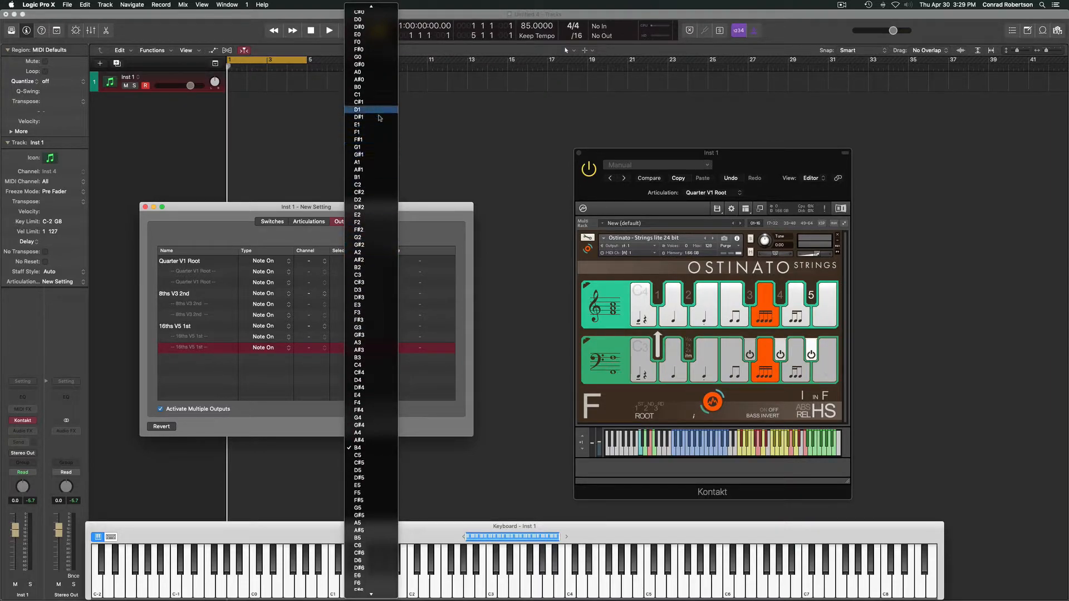
scroll(373, 87, "up", 1)
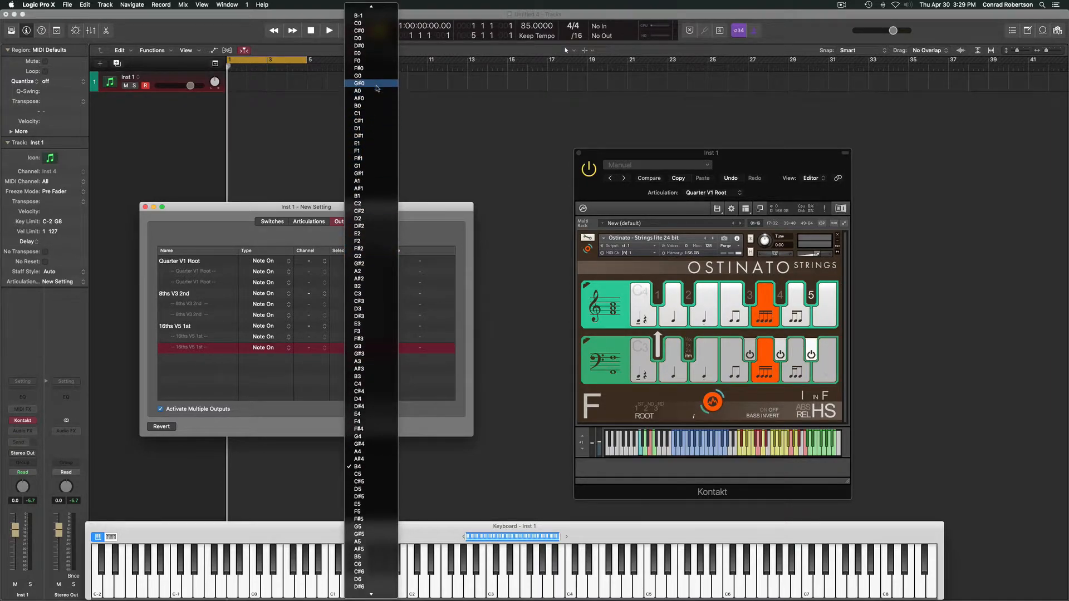
left_click(372, 39)
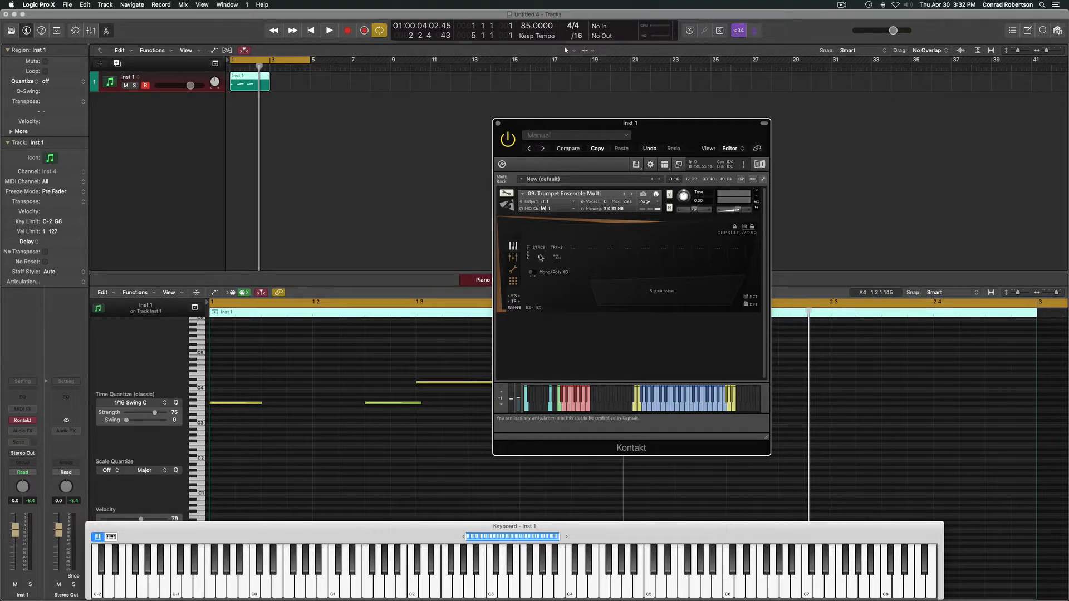
Step: Play a few notes on the Trumpet Ensemble Multi to audition the staccato articulation and the triple-tongue articulation beside it
key("g")
key("f")
key("g")
key("h")
key("g")
key("f")
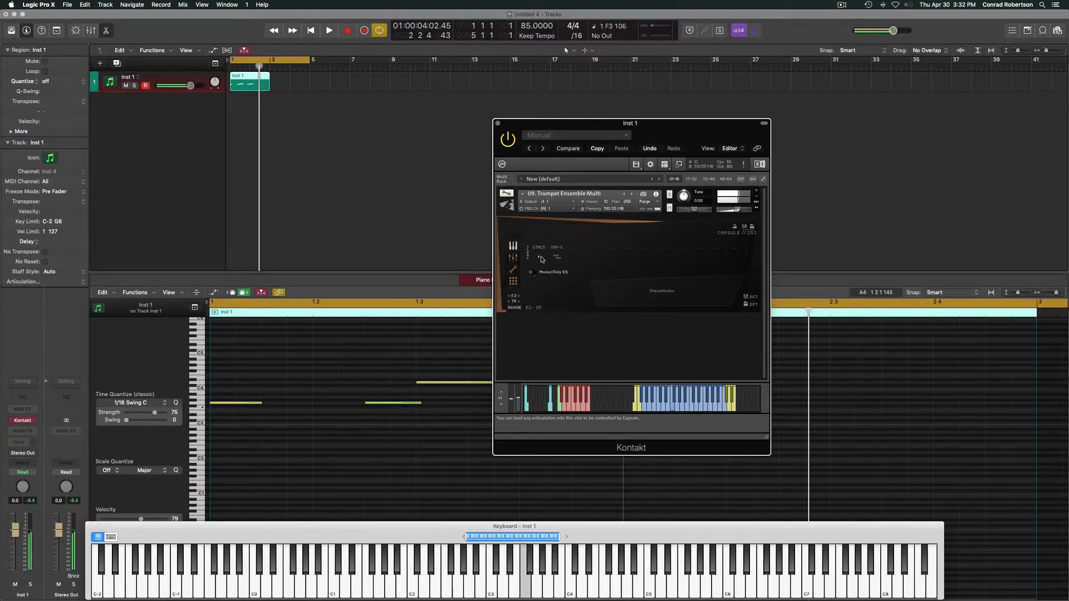
left_click(558, 257)
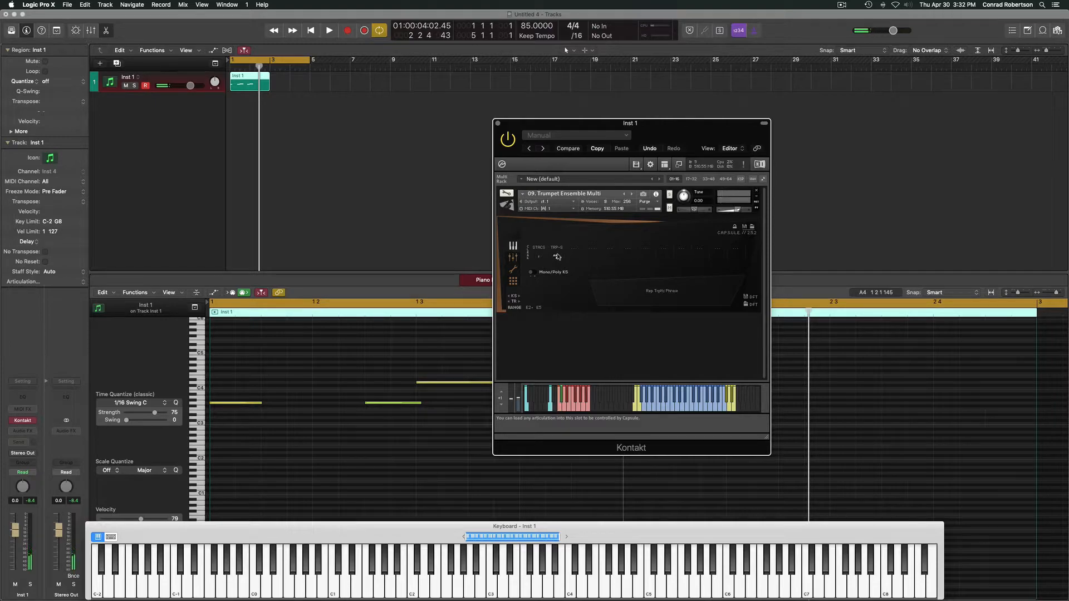
key("f")
Step: Audition the first note in the piano roll and play back the recorded Inst 1 trumpet region
left_click_drag(273, 364, 260, 405)
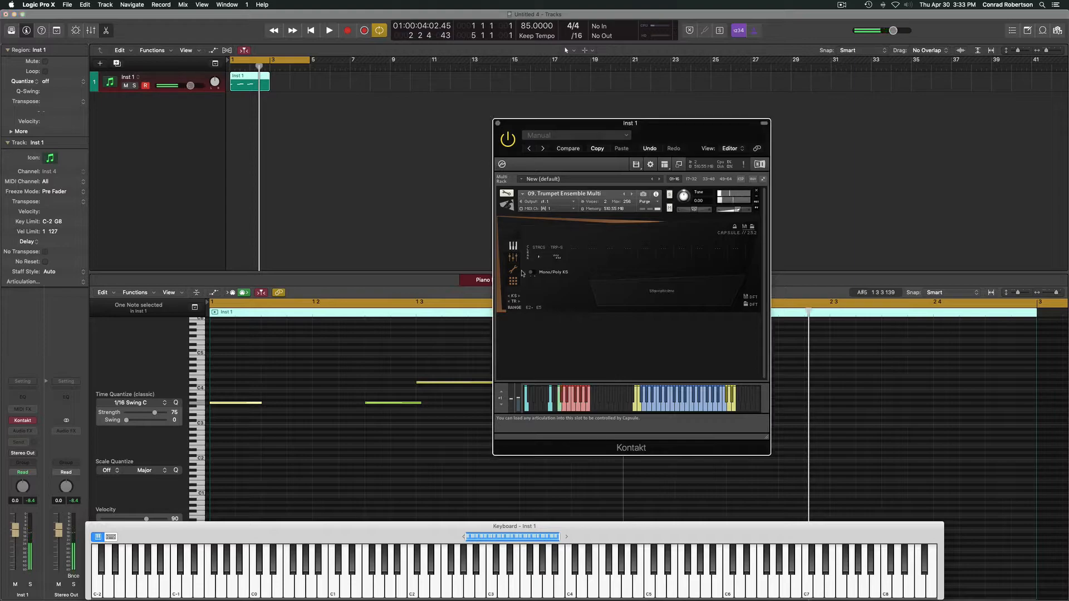
left_click(275, 346)
key("space")
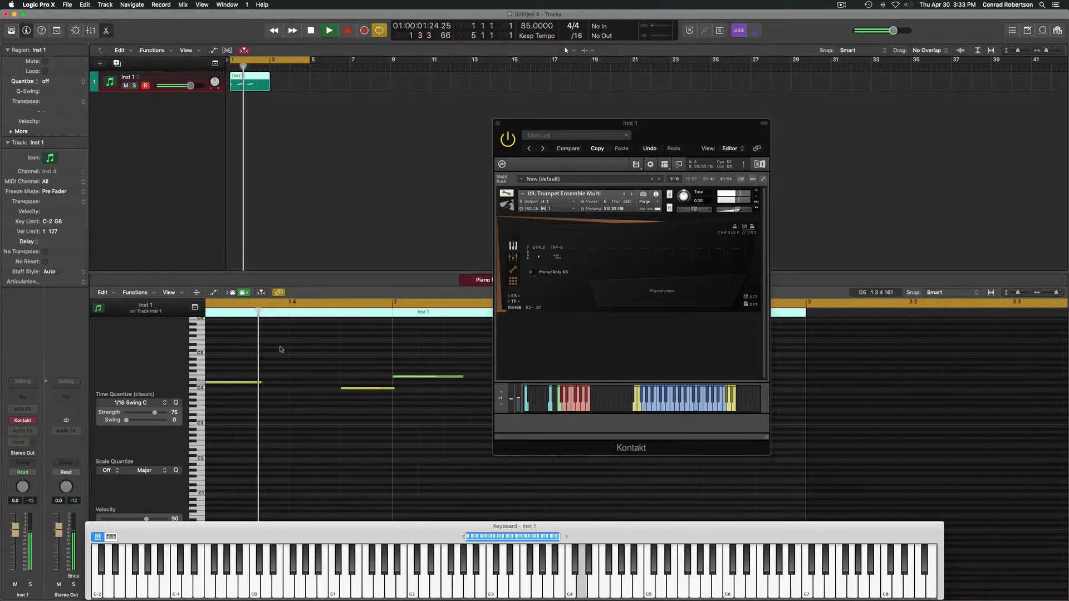
key("space")
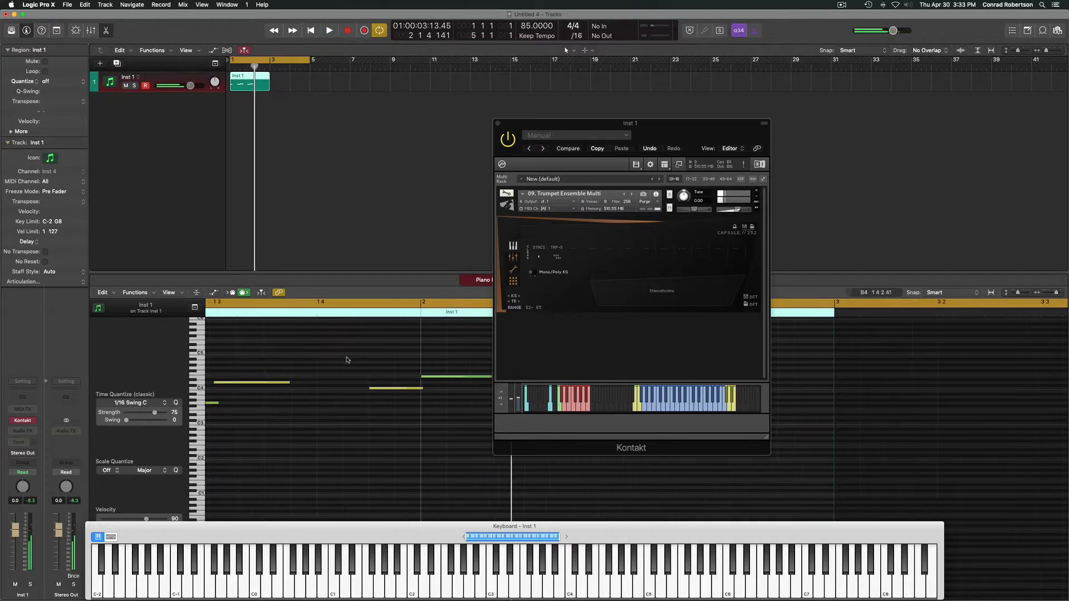
Step: Select the second and fourth notes of the Inst 1 region together in the piano roll
key("super+Left")
left_click(303, 403)
left_click(439, 388, "shift")
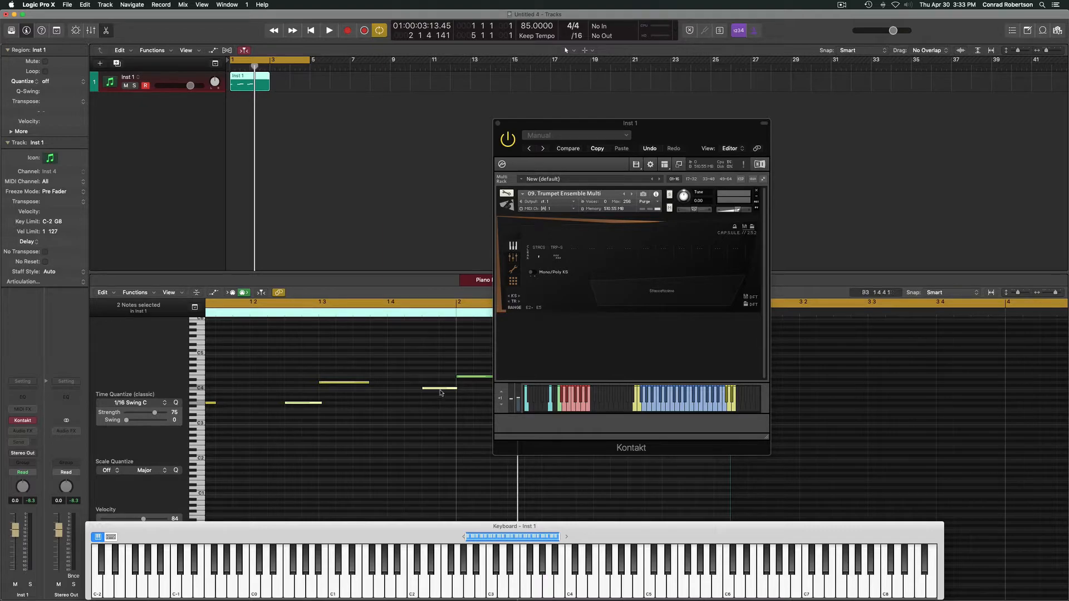
Step: Show the trumpet patch's settings page with the Lock To Host and Auto-Tempo options, and set the project tempo to 119
left_click(546, 316)
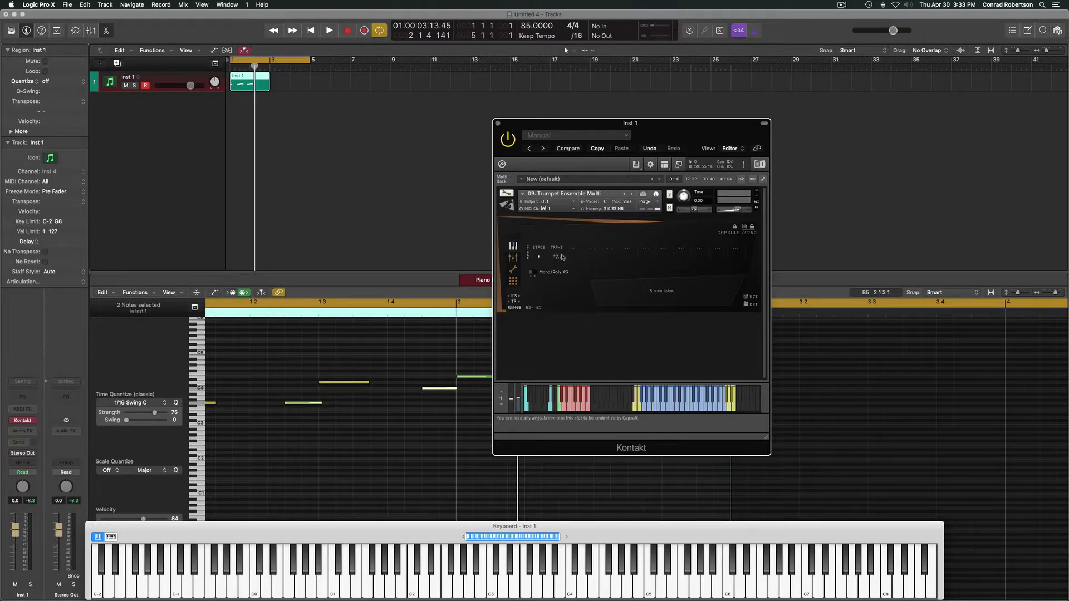
left_click(513, 270)
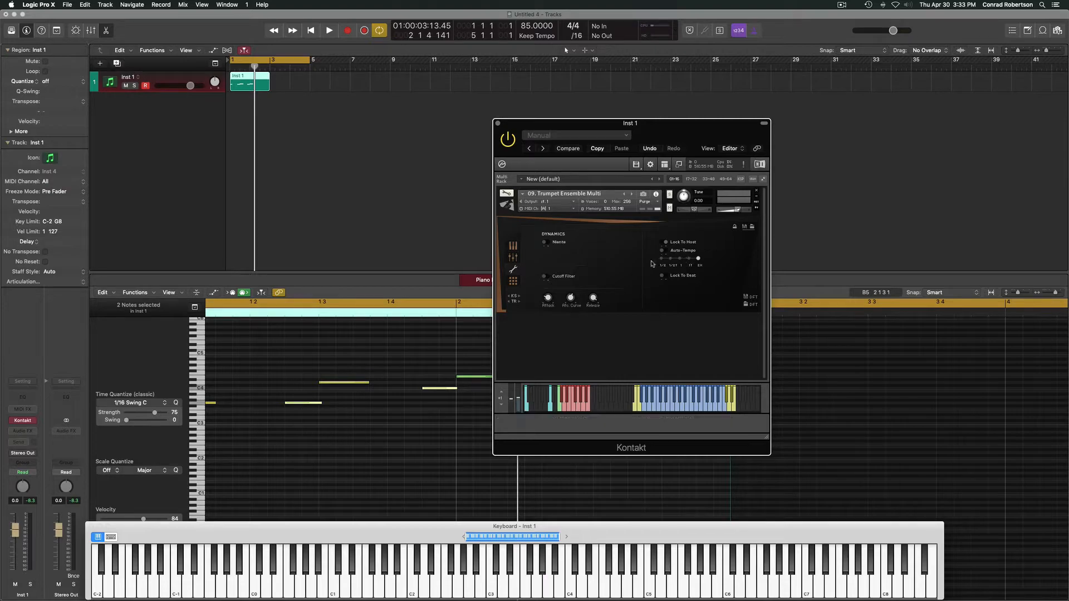
left_click(512, 246)
left_click(514, 270)
left_click_drag(525, 26, 518, 2)
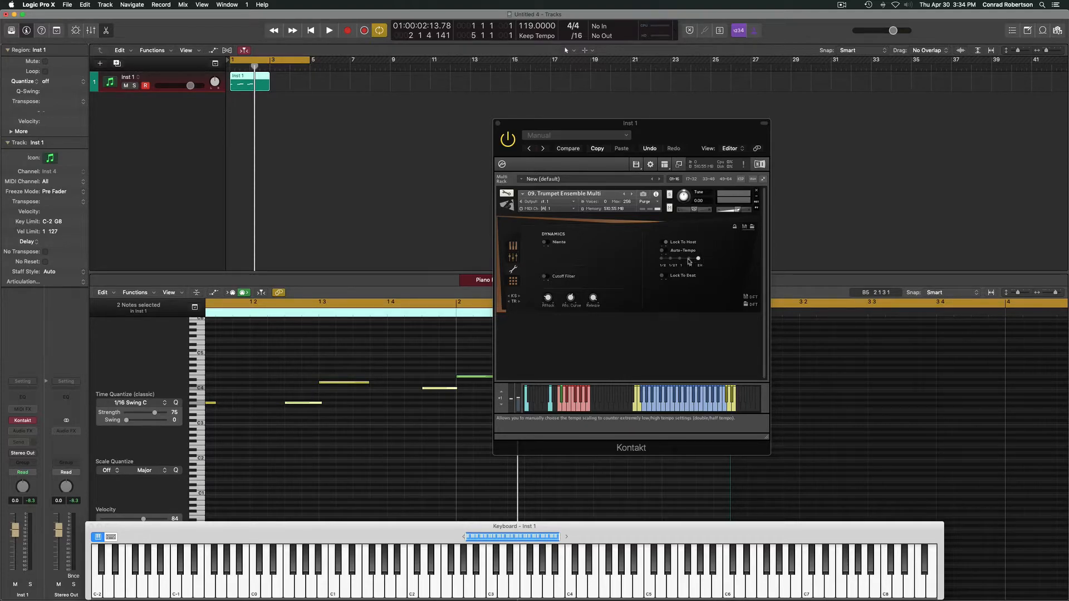
Step: Close the on-screen keyboard, play the region from its start, and record three low keyswitch notes around C0 into it
left_click(93, 526)
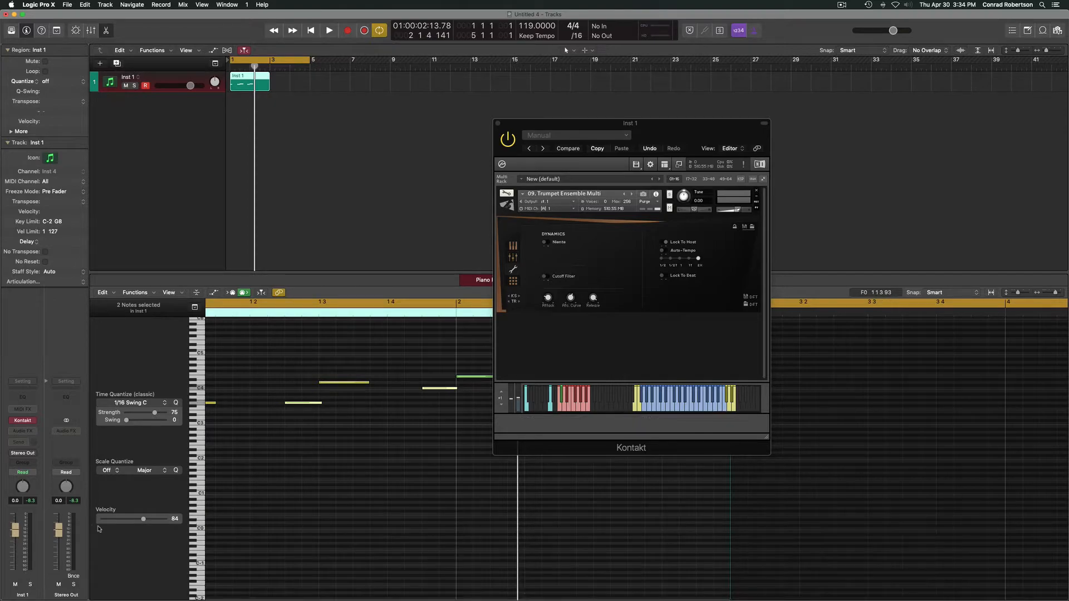
scroll(339, 468, "left", 2)
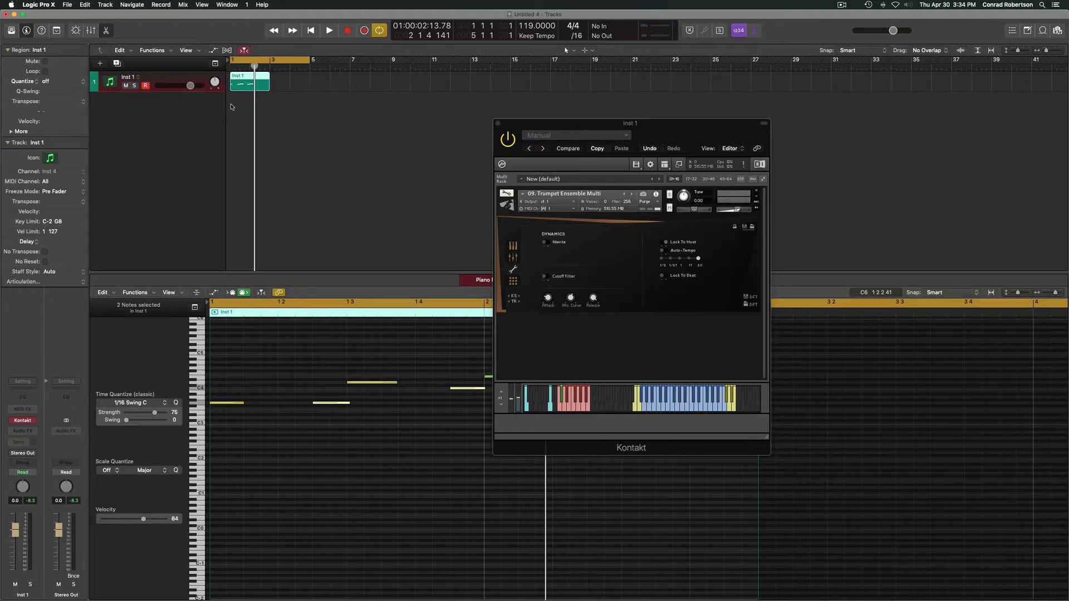
key("space")
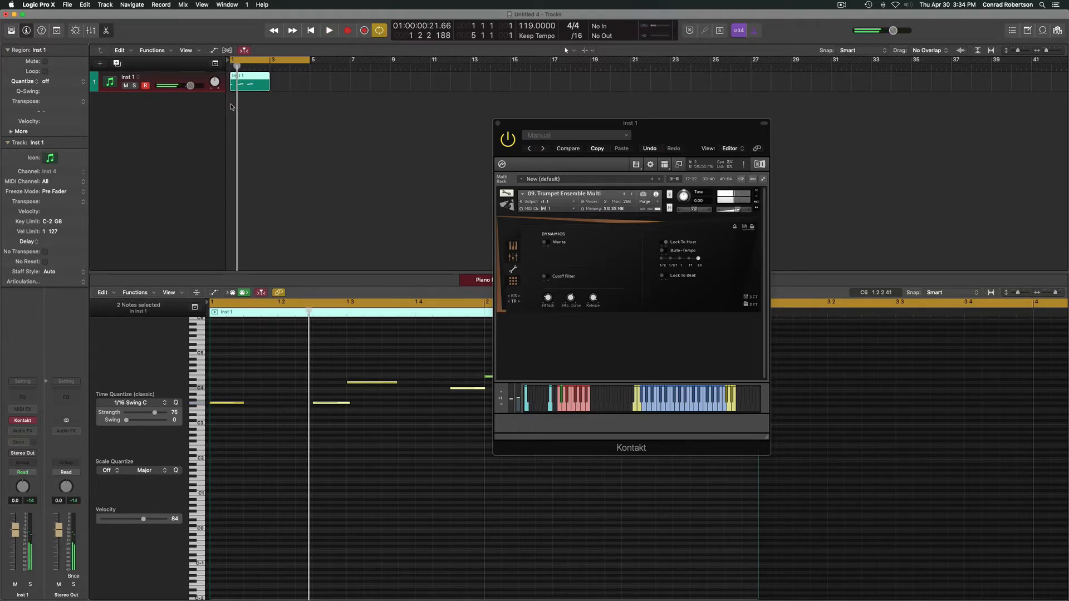
key("r")
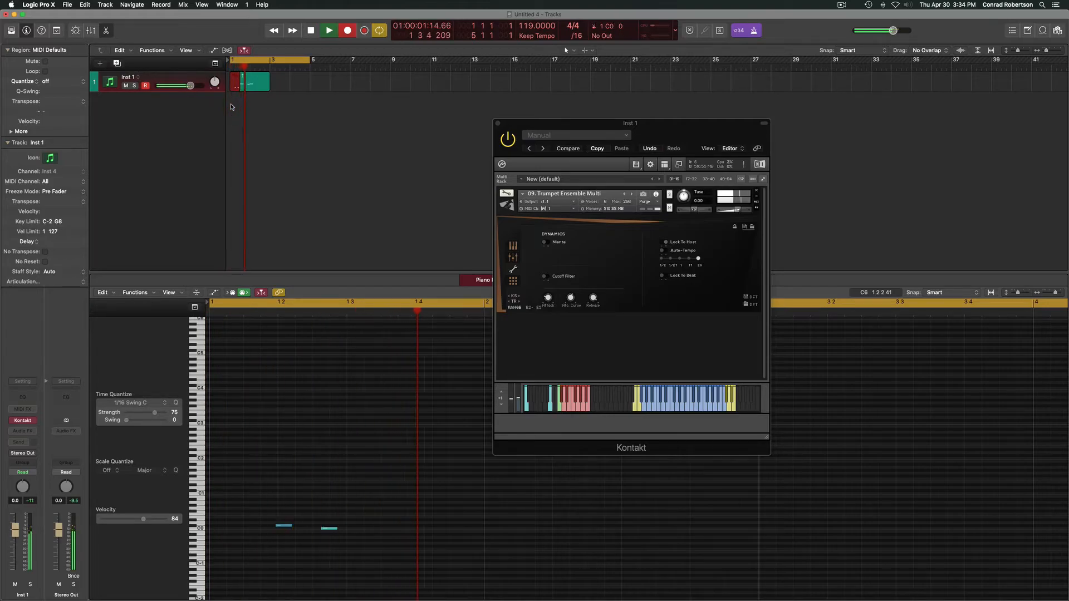
key("space")
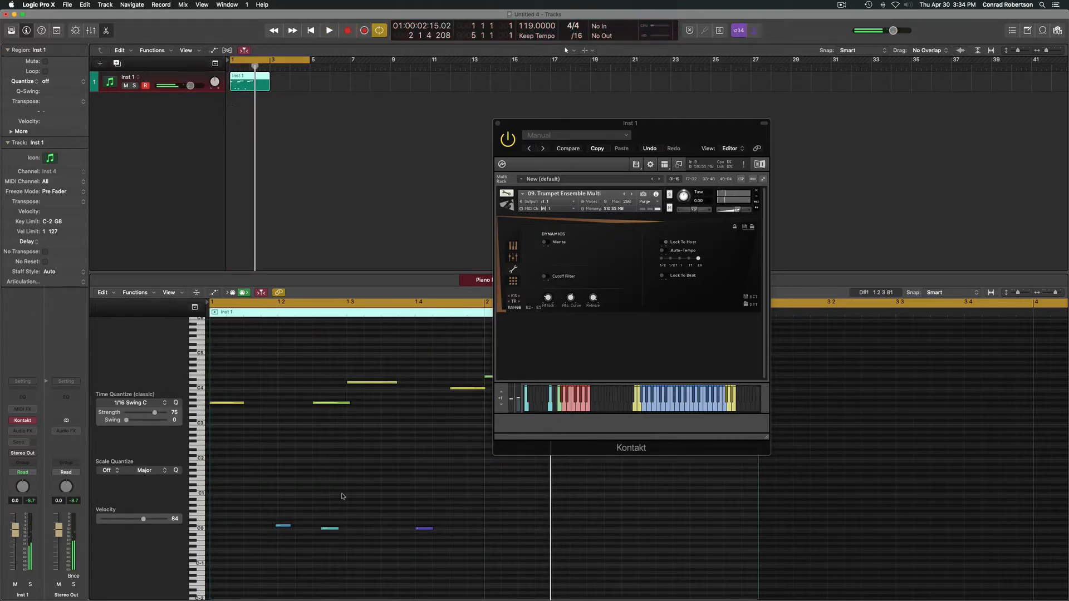
Step: Raise the third keyswitch note by a semitone, add another keyswitch note at C0 after it, and play the region
left_click(424, 528)
scroll(441, 521, "right", 3)
key("alt+Up")
left_click(416, 528)
key("space")
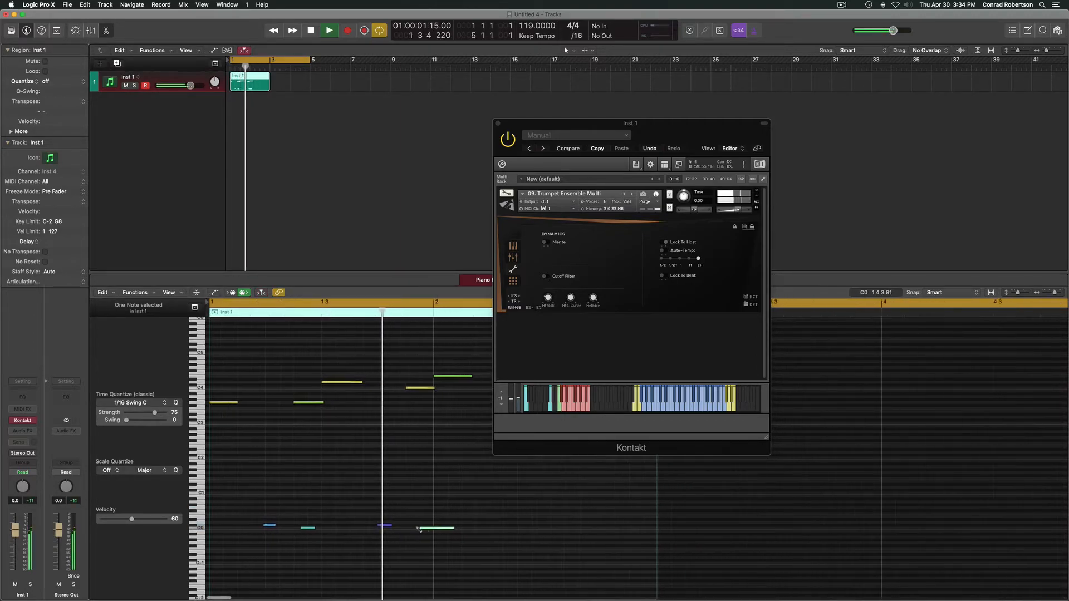
key("space")
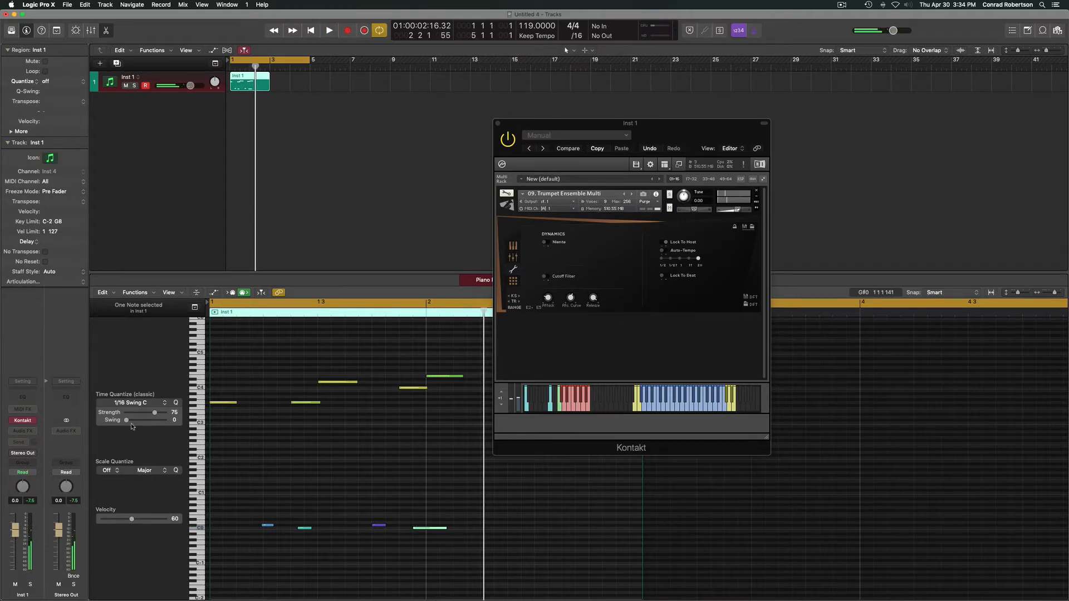
Step: Show the piano roll's region automation lane and set it to MIDI controller 50 = (#18 LSB)
left_click(137, 402)
left_click(289, 472)
left_click(327, 460)
key("a")
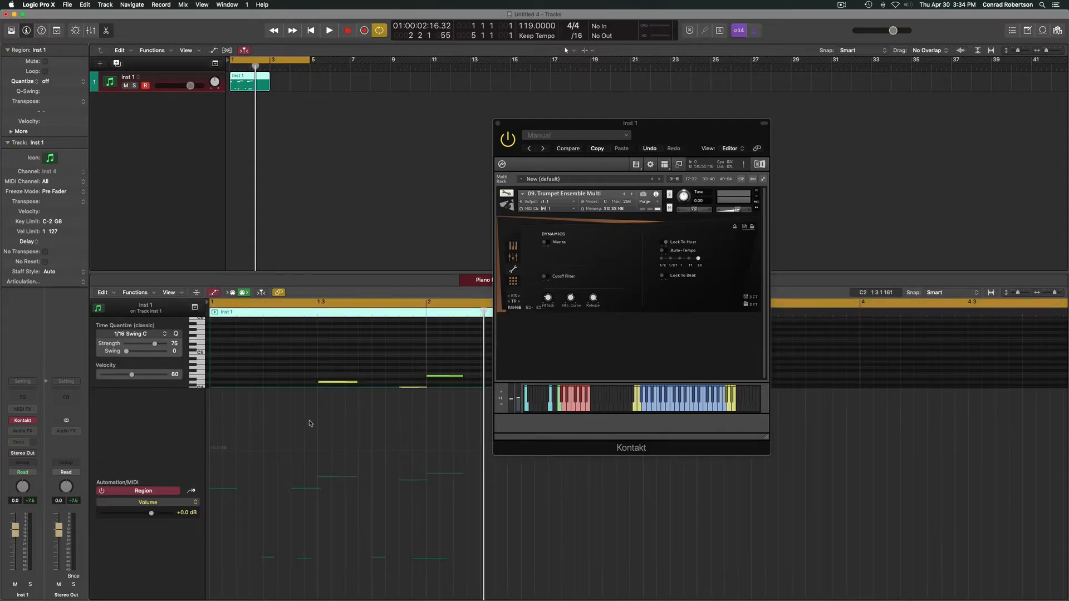
left_click(179, 499)
mouse_move(191, 549)
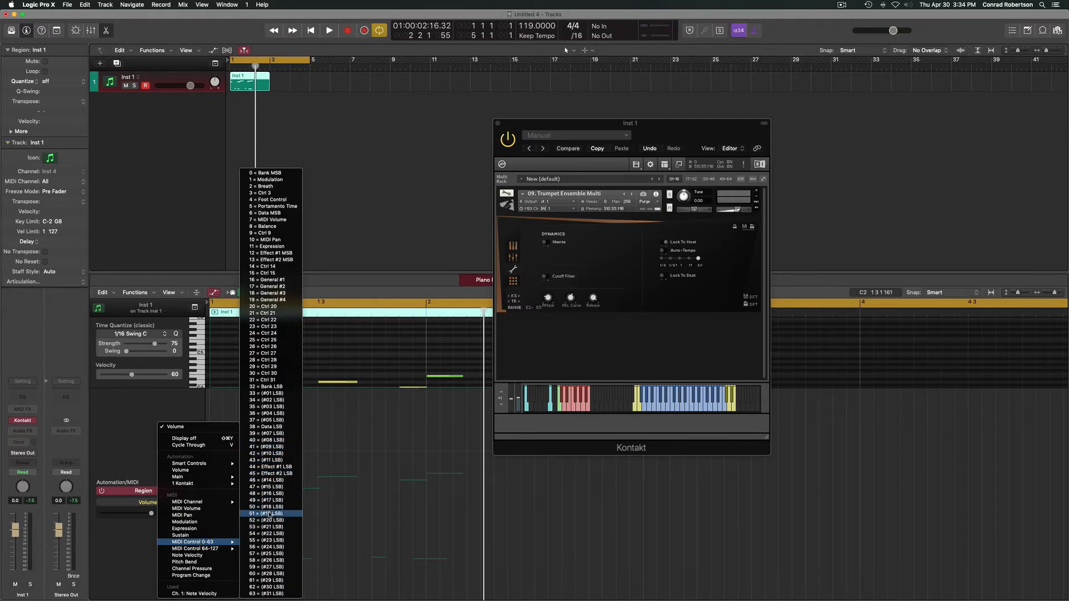
left_click(269, 508)
scroll(289, 363, "down", 4)
scroll(289, 363, "up", 3)
Step: Add level automation points at the second and third note changes, raise the final point to 104, and play the region
left_click(278, 499)
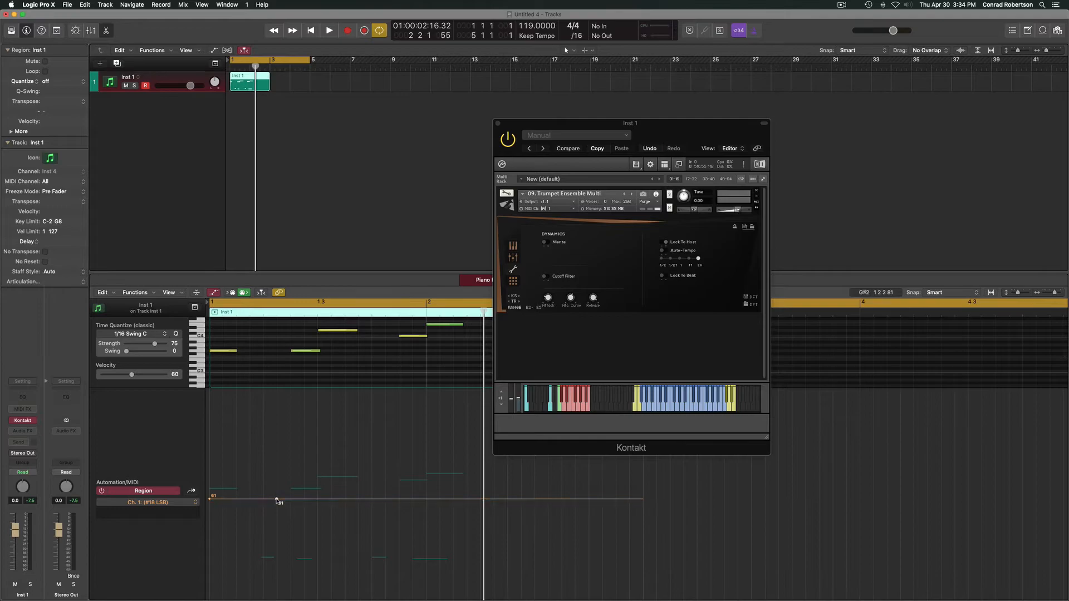
left_click_drag(277, 499, 284, 499)
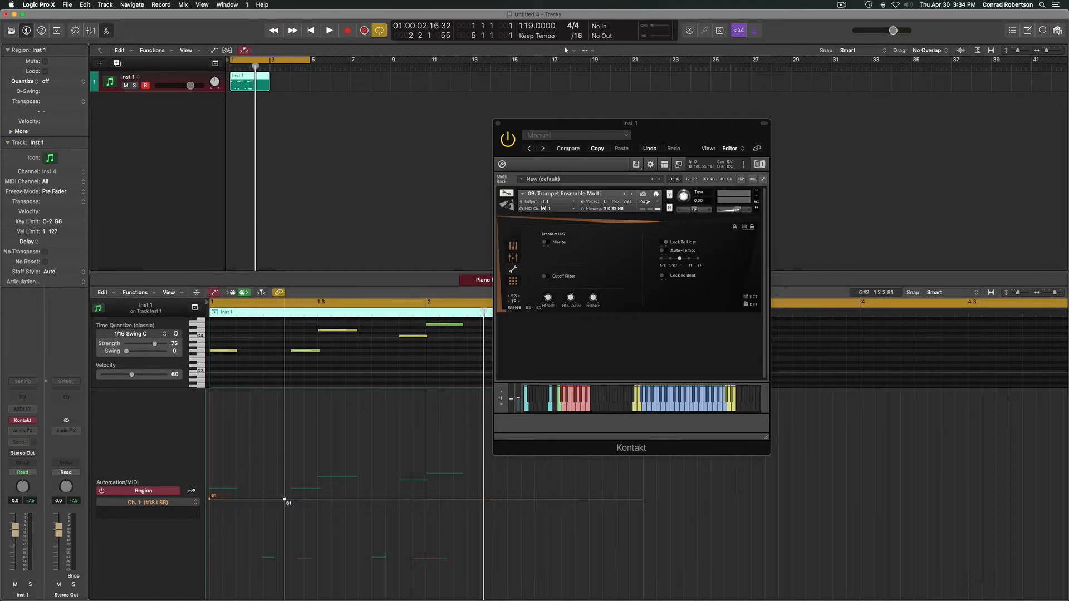
left_click(379, 500)
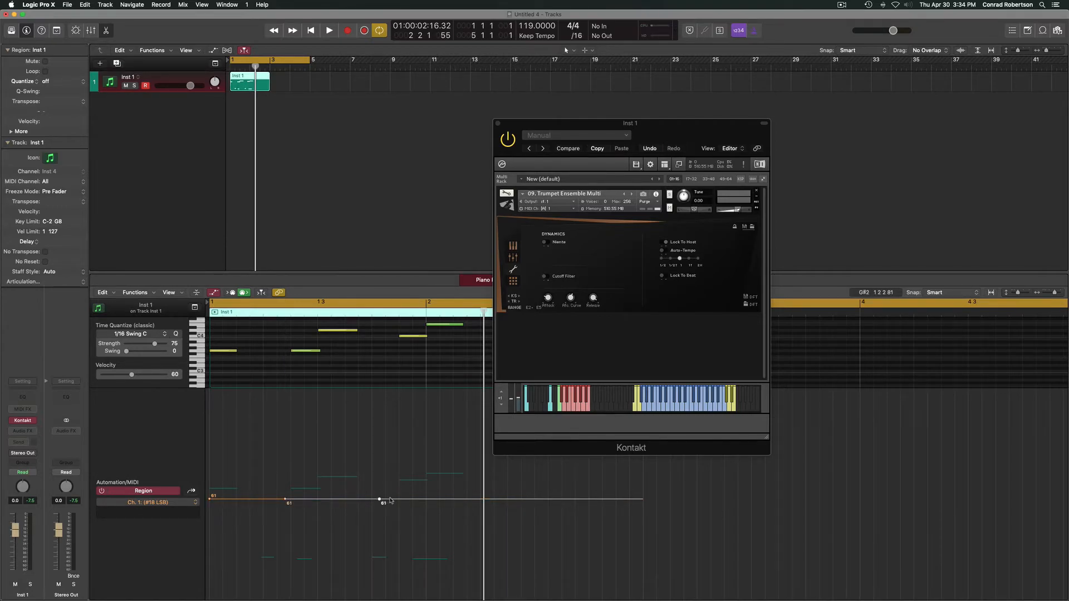
left_click_drag(390, 500, 390, 428)
key("space")
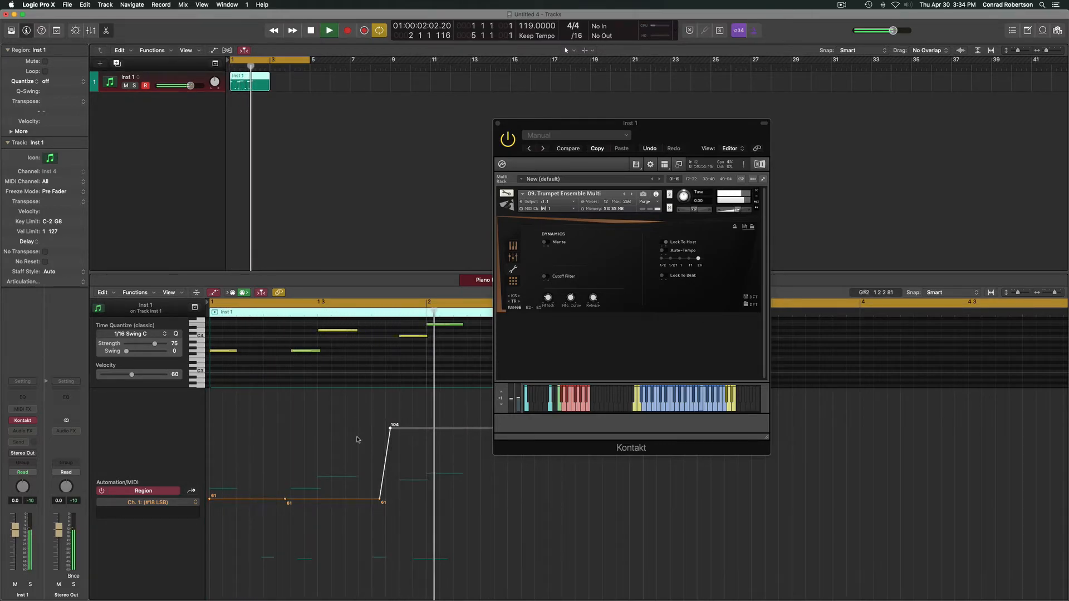
key("space")
Step: Raise the second automation point to 84 and play the region
left_click_drag(285, 500, 285, 461)
key("space")
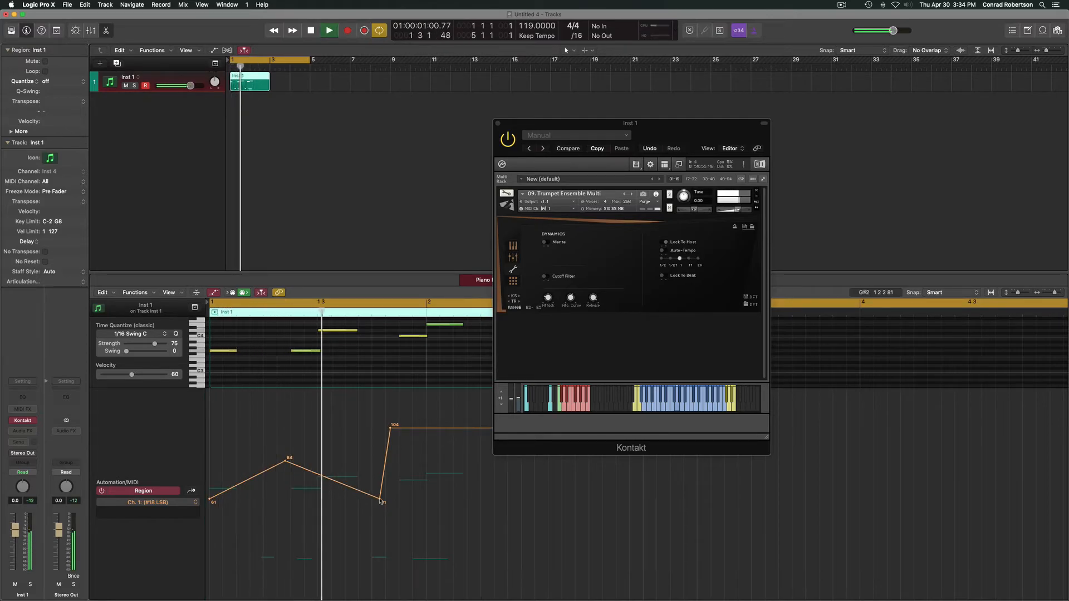
key("space")
Step: Replace the third automation point with one at 83 just before the final rise, and play the region
left_click(380, 500)
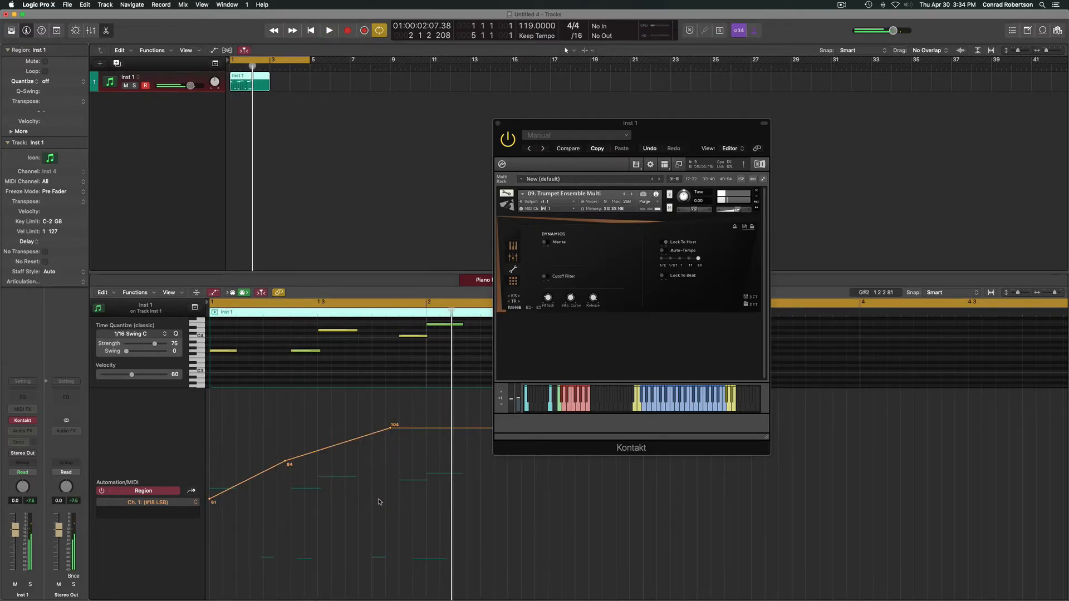
left_click(338, 451)
left_click_drag(338, 451, 369, 463)
key("space")
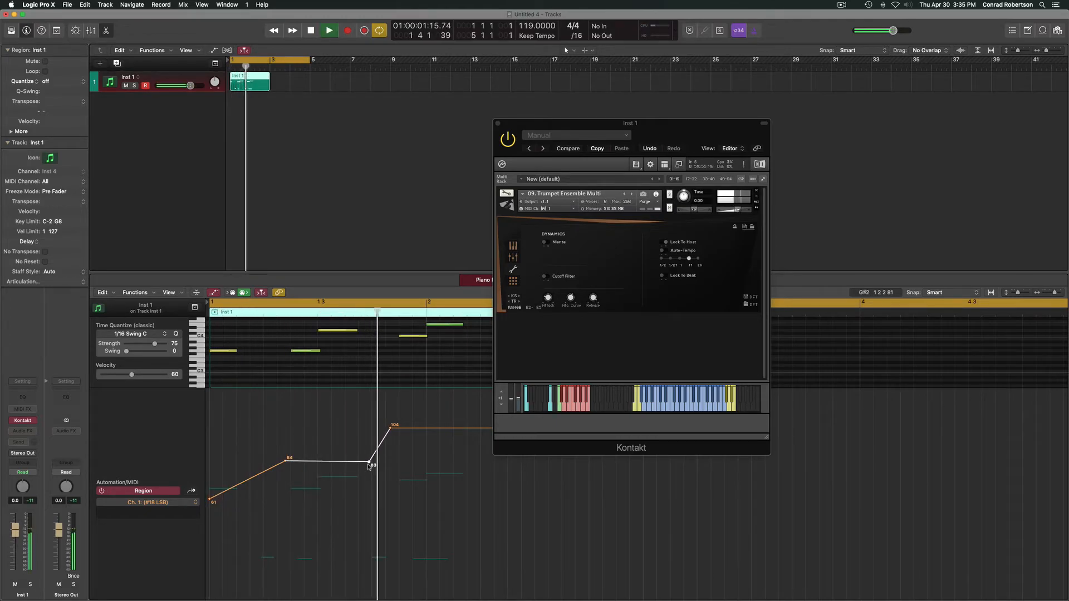
key("space")
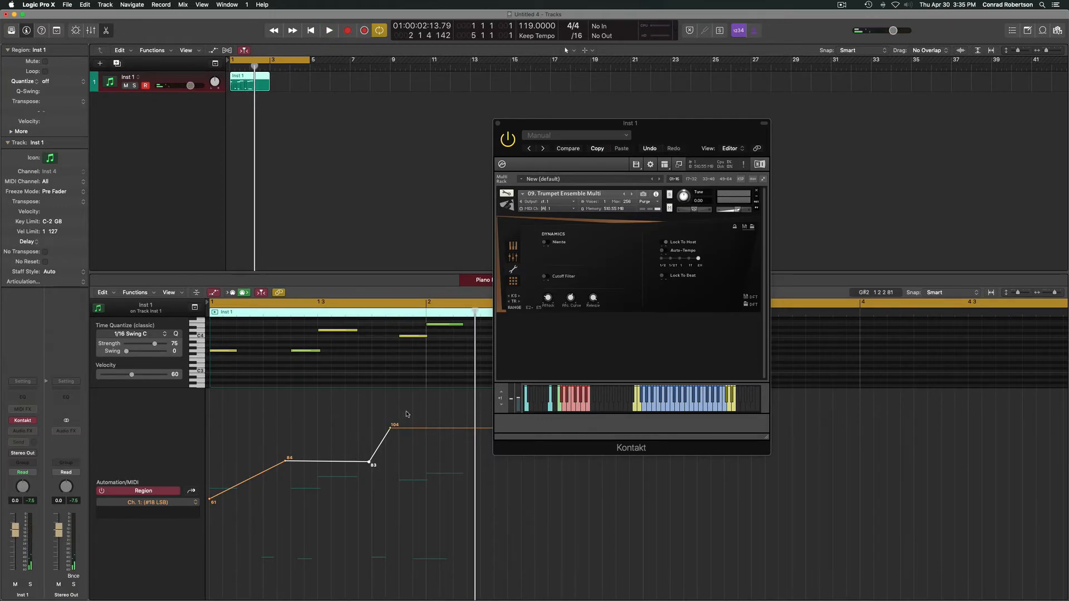
Step: Delete all the automation points and the low keyswitch notes, and hide the automation lane
mouse_move(414, 406)
left_mouse_down()
mouse_move(396, 423)
mouse_move(209, 489)
left_mouse_up()
key("Delete")
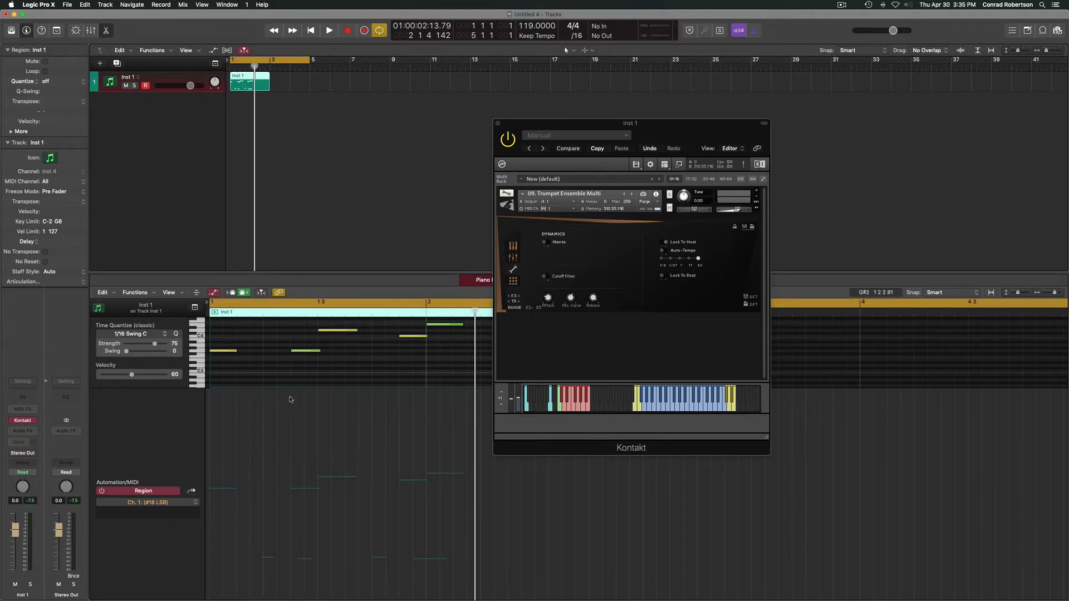
key("a")
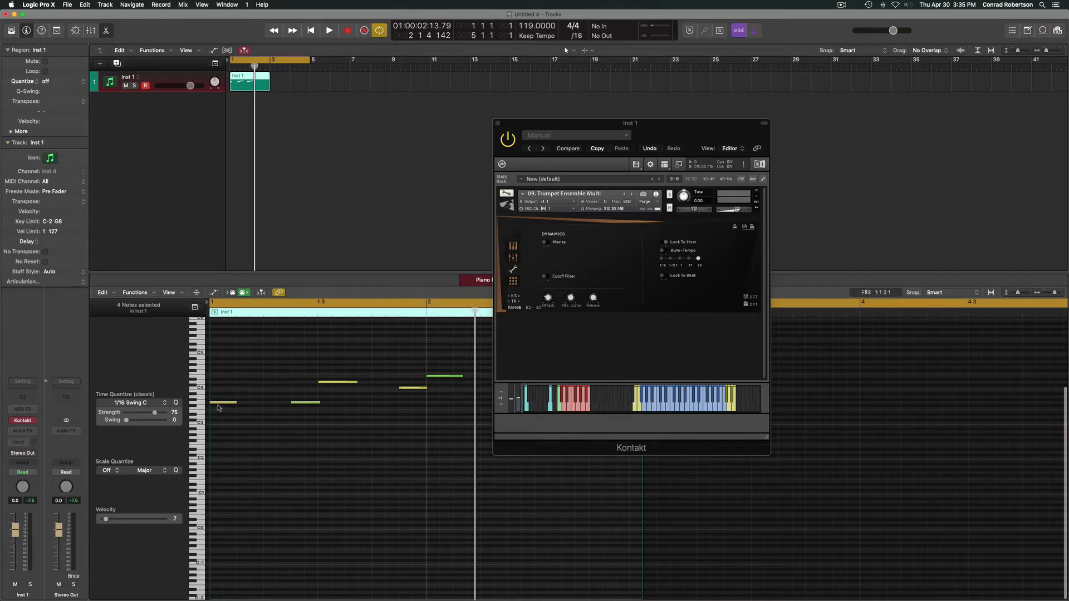
Step: Create a new articulation set for the Inst 1 track and show the trumpet patch's articulation page beside its editor
left_click(56, 282)
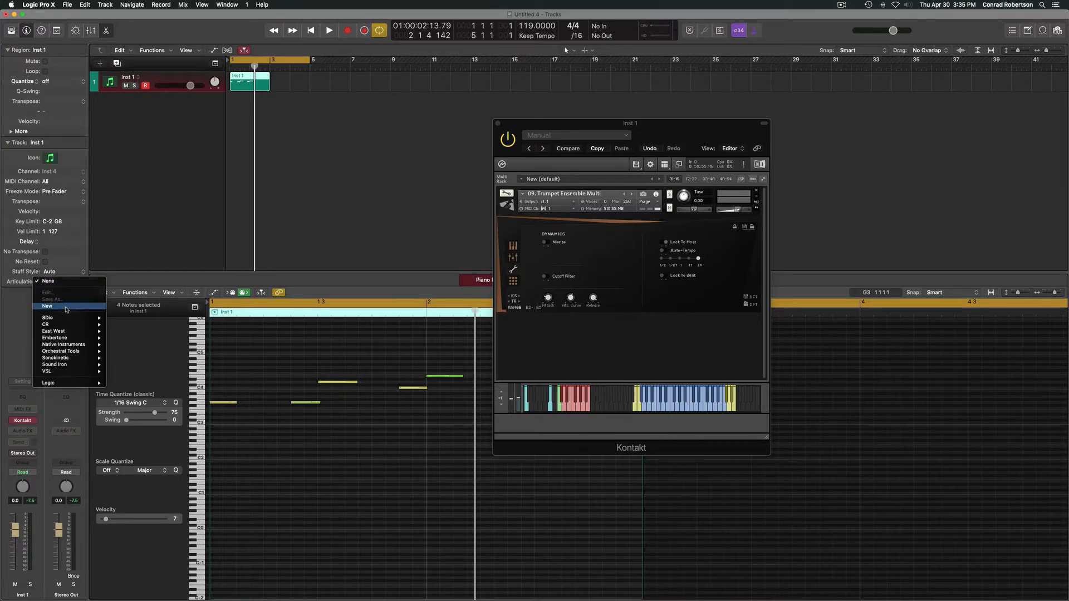
left_click(47, 306)
left_click_drag(430, 189, 182, 194)
left_click(511, 258)
Step: Name the first articulation in the set Stacci
left_click(170, 247)
left_click(179, 246)
type("Stacci")
key("Return")
Step: Add two more articulations to the set, named Slower Rep and Faster Rep
left_click(153, 395)
left_click(153, 396)
left_click(189, 259)
left_click(190, 260)
type("Slower Rep")
key("Tab")
type("Fast")
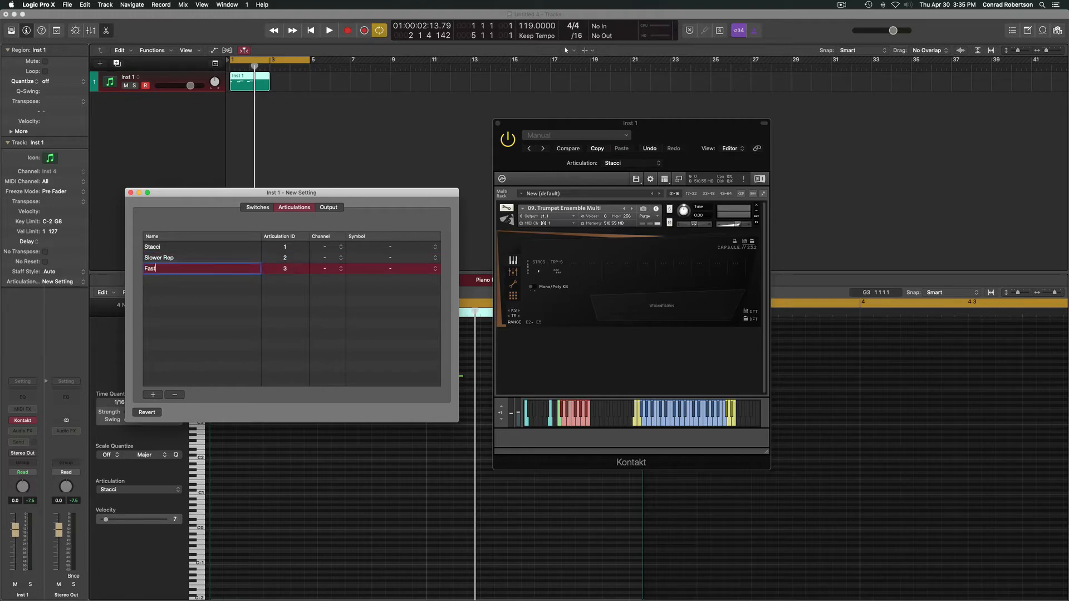
key("Return")
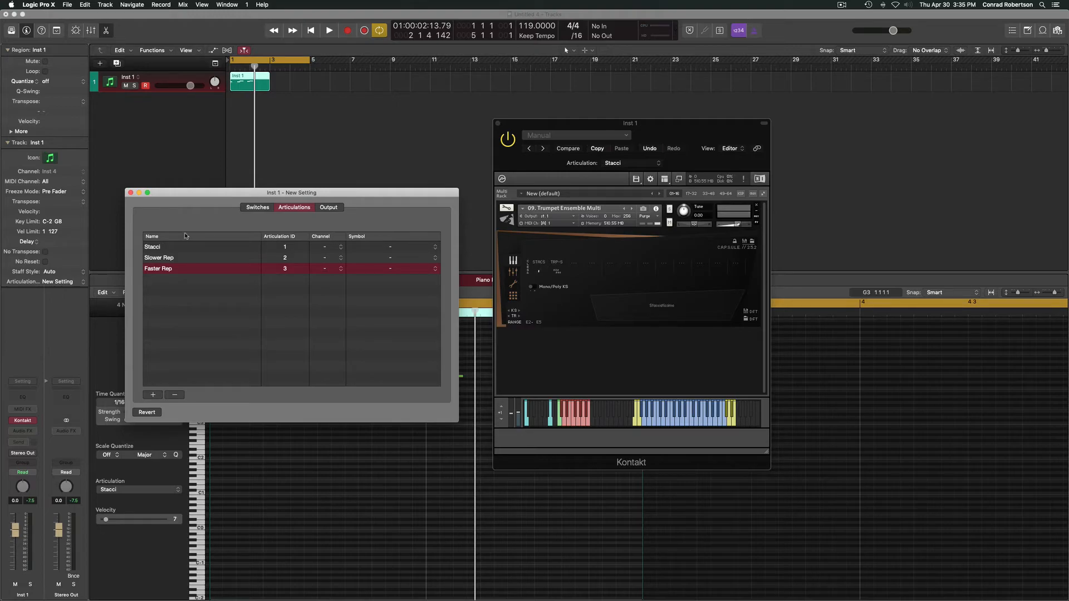
Step: Add three switches to the articulation set, one each for Stacci, Slower Rep and Faster Rep
left_click(262, 209)
left_click(281, 210)
left_click(262, 210)
left_click(155, 395)
left_click(155, 395)
left_click(155, 395)
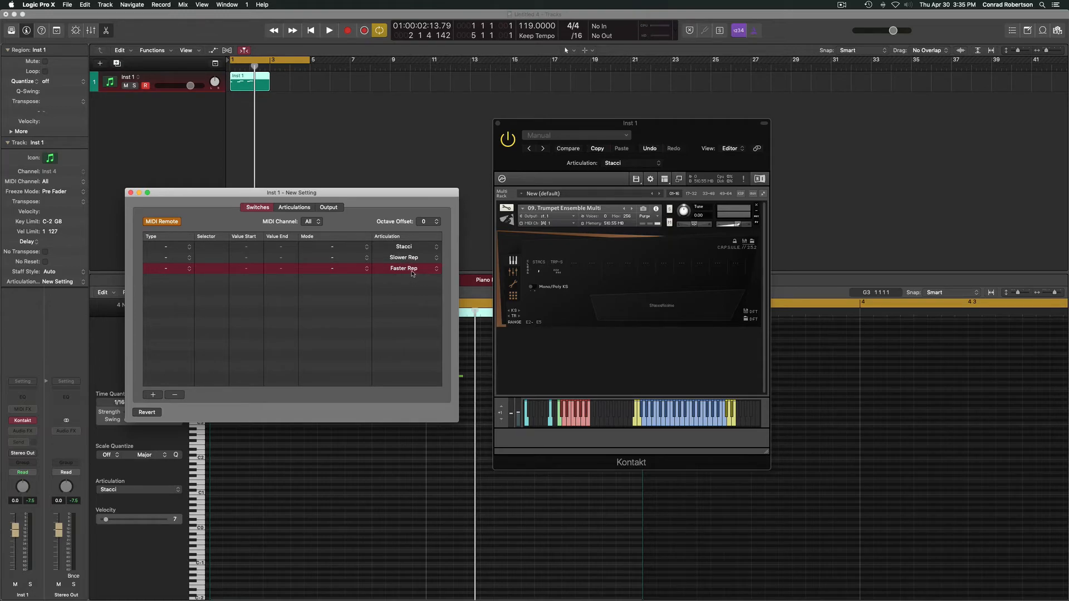
Step: Set the Stacci switch to Note On with C0 as its selector
left_click(164, 248)
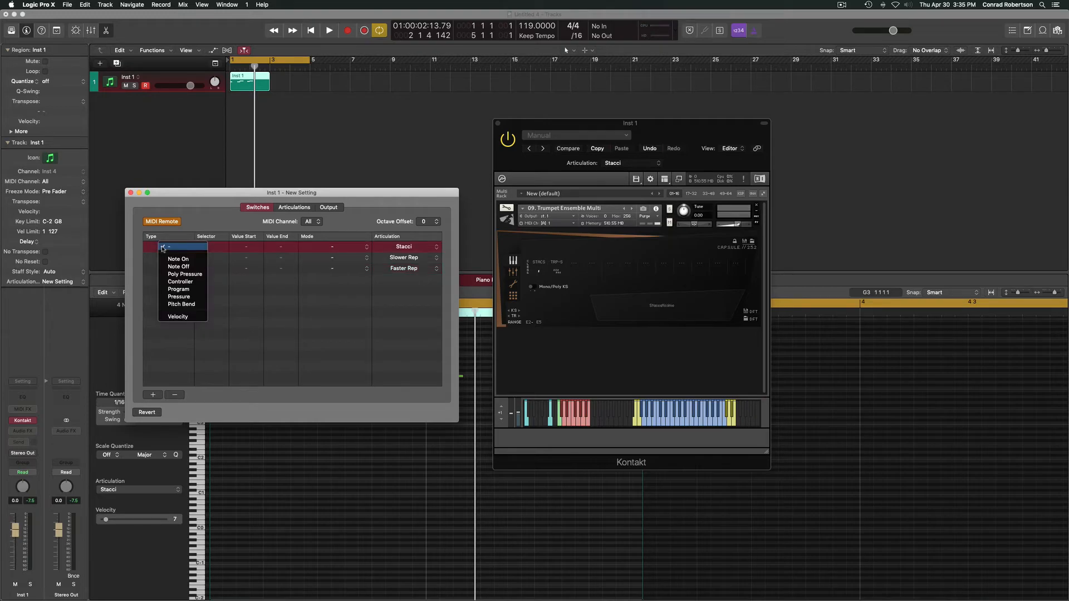
left_click(201, 258)
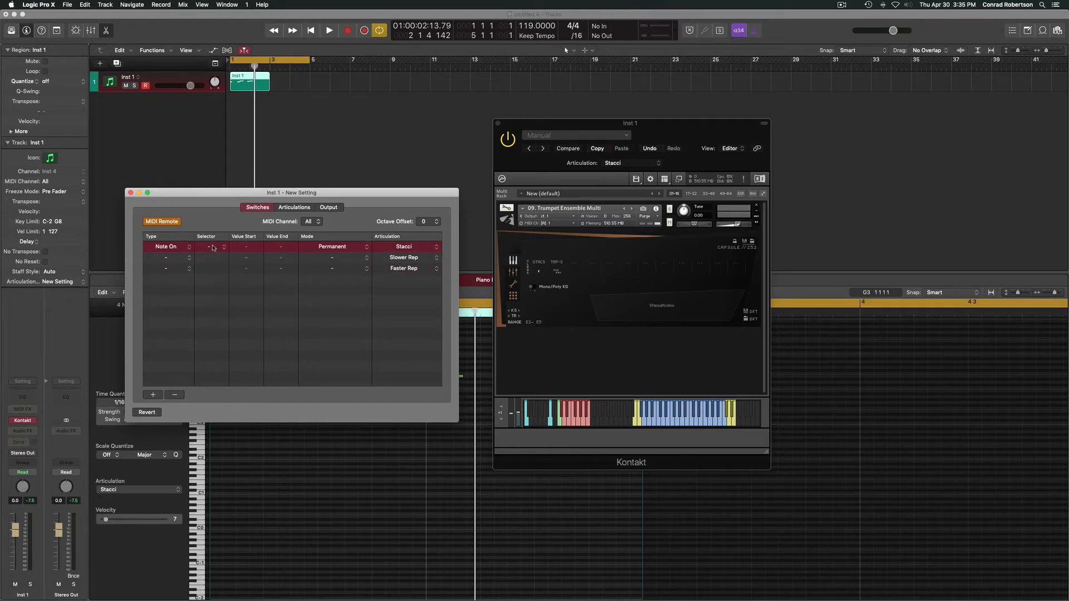
left_click(213, 247)
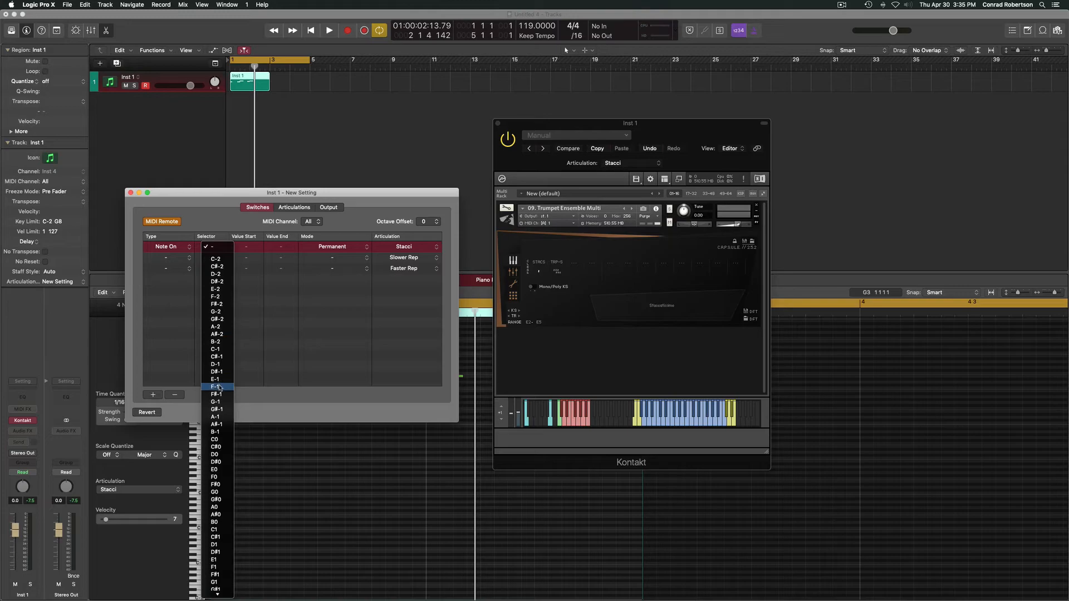
left_click(221, 442)
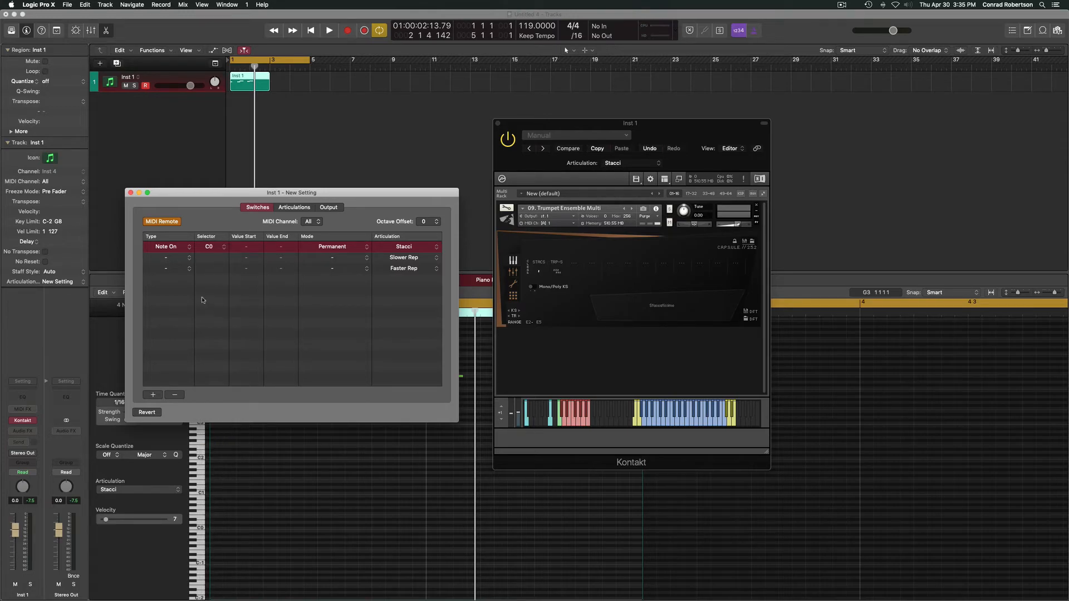
Step: Set the Slower Rep switch to Note On with selector D0 and the Faster Rep switch to Note On with selector E0
left_click(172, 259)
left_click(181, 270)
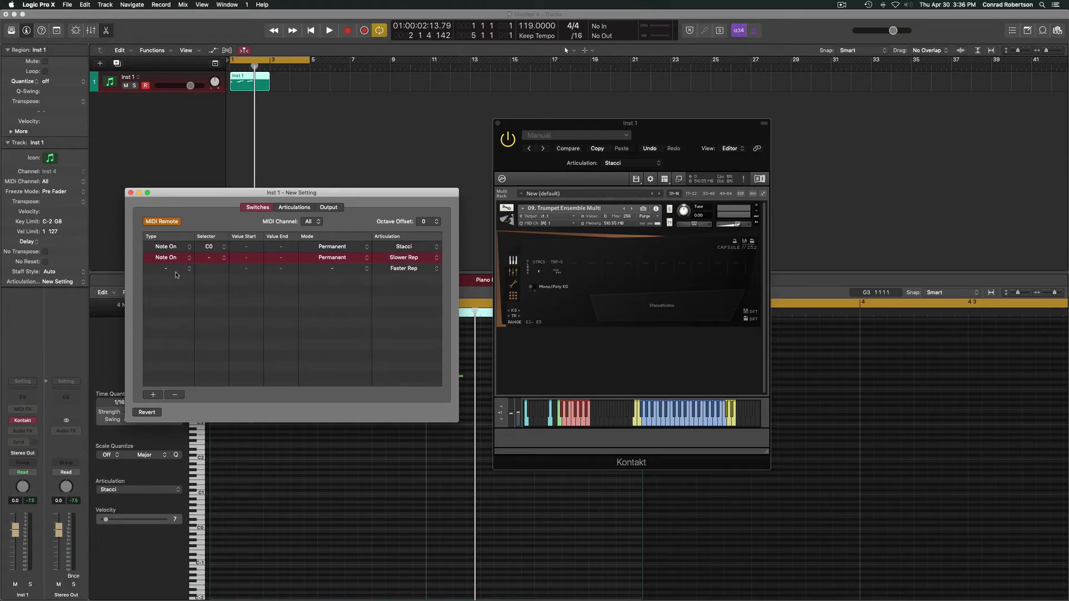
left_click(210, 259)
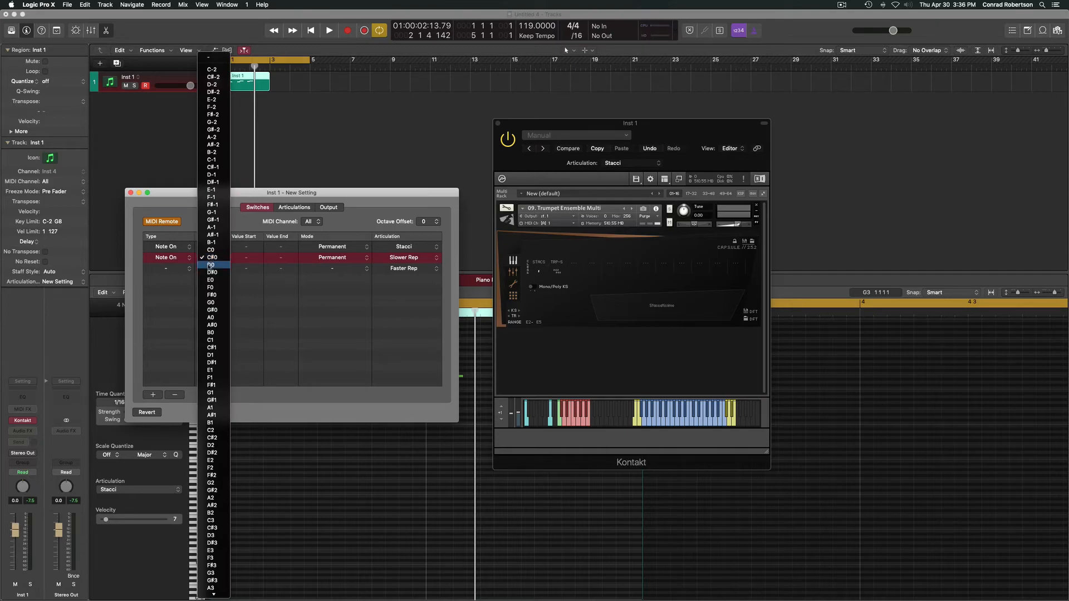
left_click(210, 266)
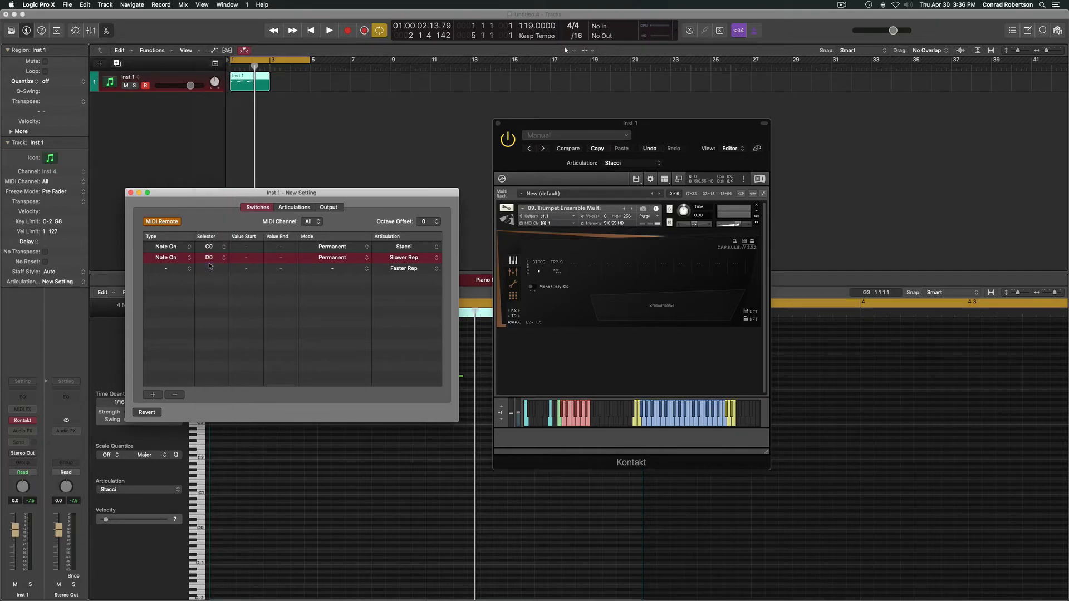
left_click(173, 270)
left_click(174, 281)
left_click(213, 270)
left_click(216, 275)
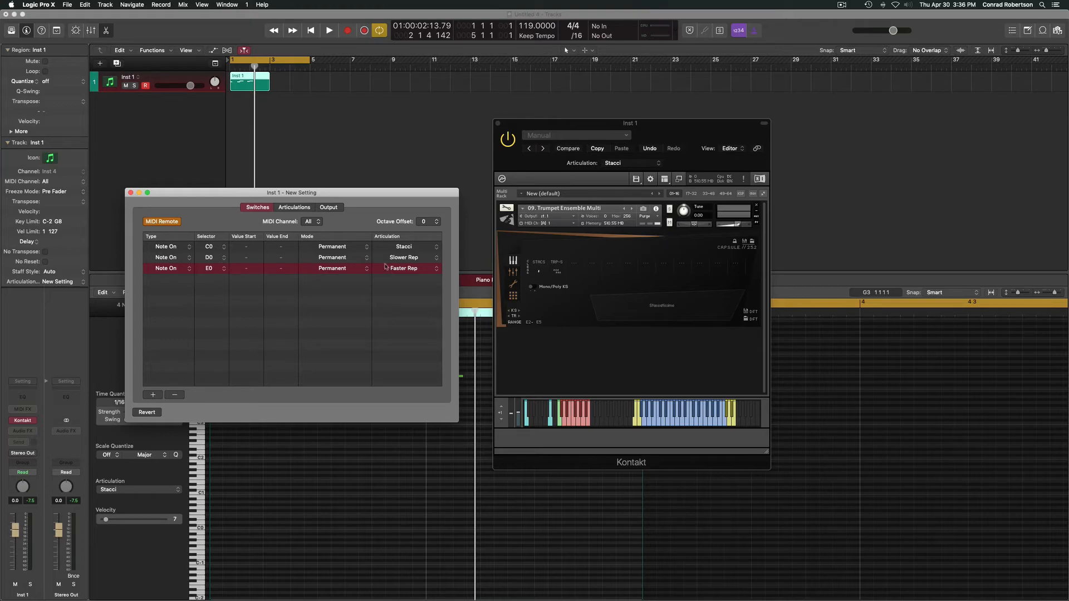
Step: Activate multiple outputs for the articulation set and set Stacci's main output to Note On with selector C0
left_click(329, 208)
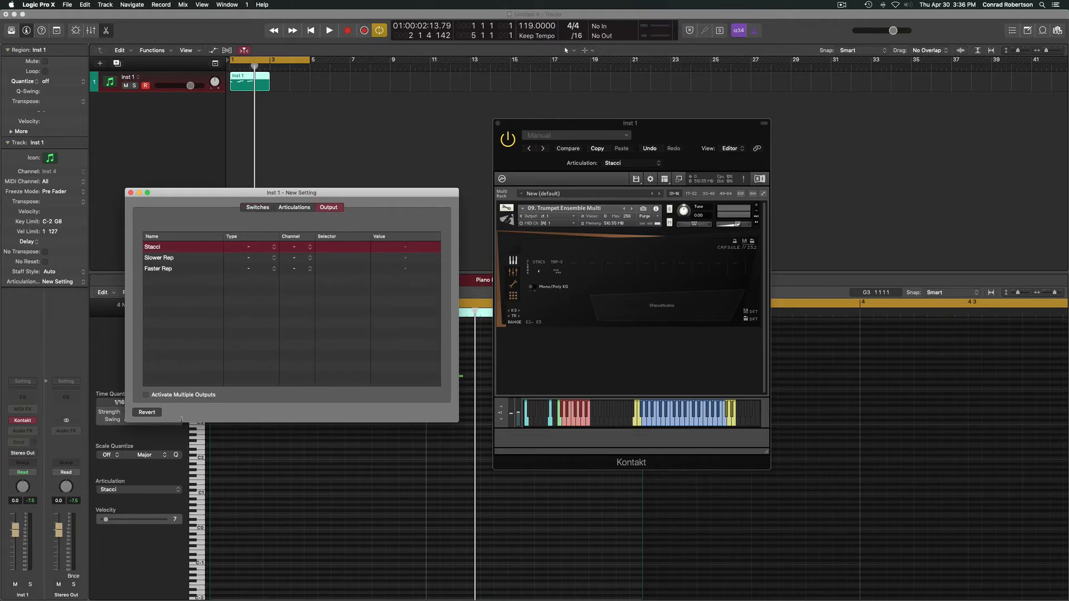
left_click(145, 395)
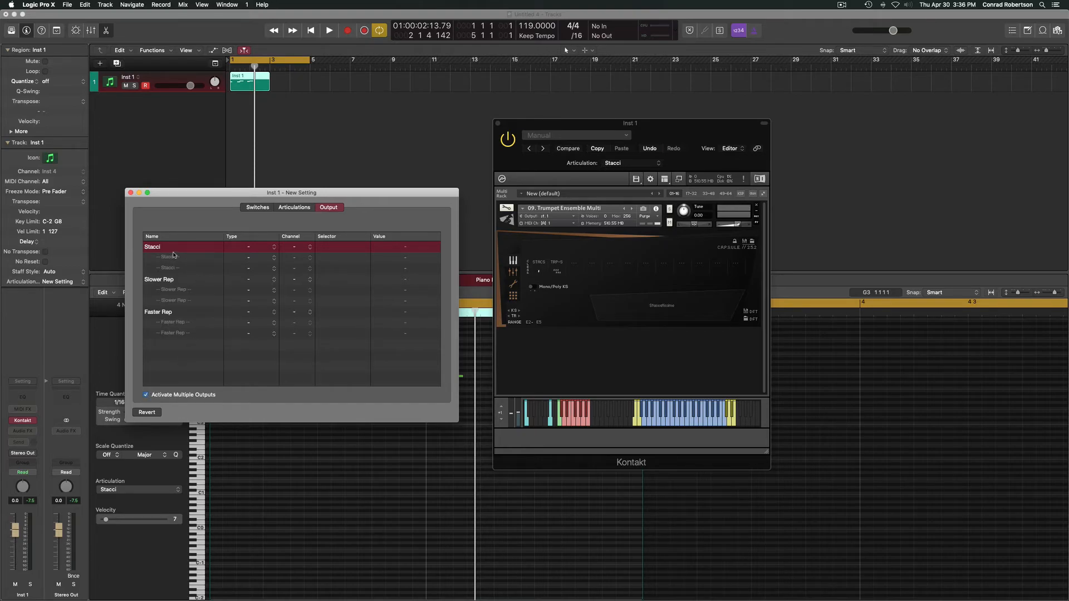
left_click(251, 249)
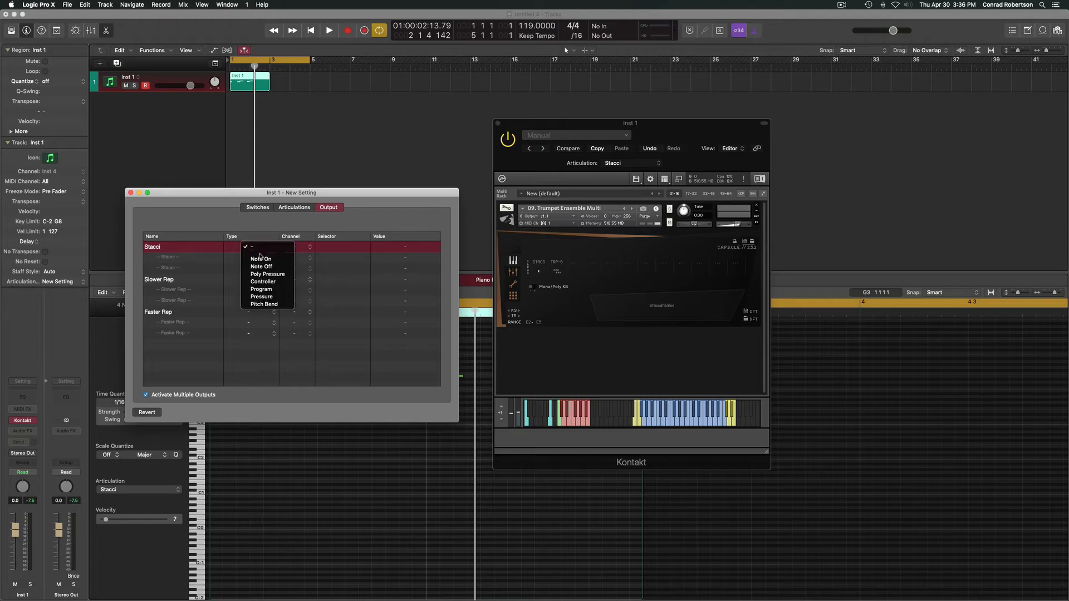
left_click(259, 259)
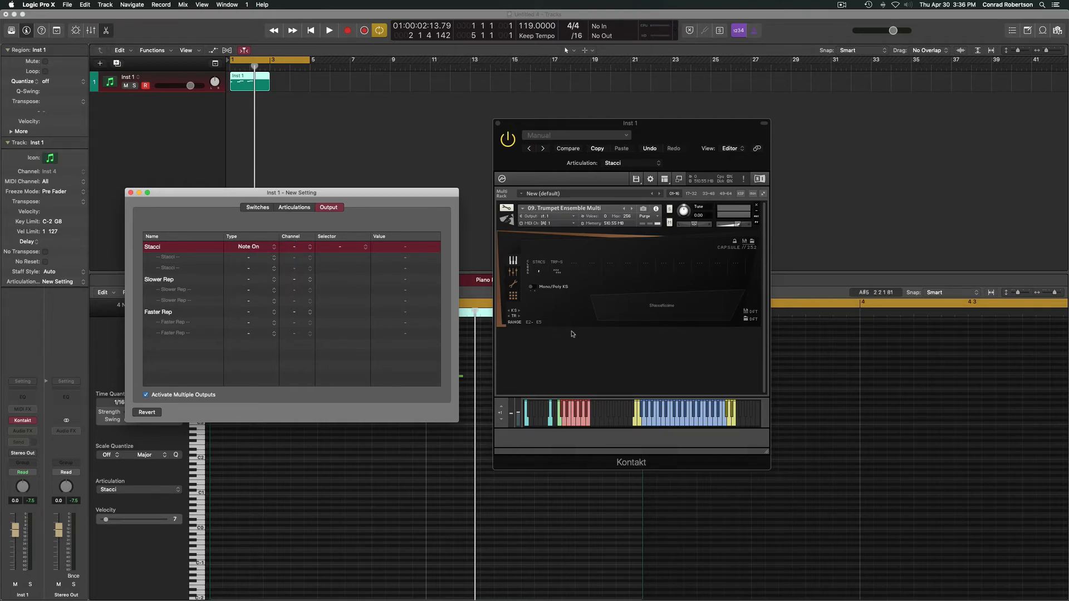
left_click(350, 249)
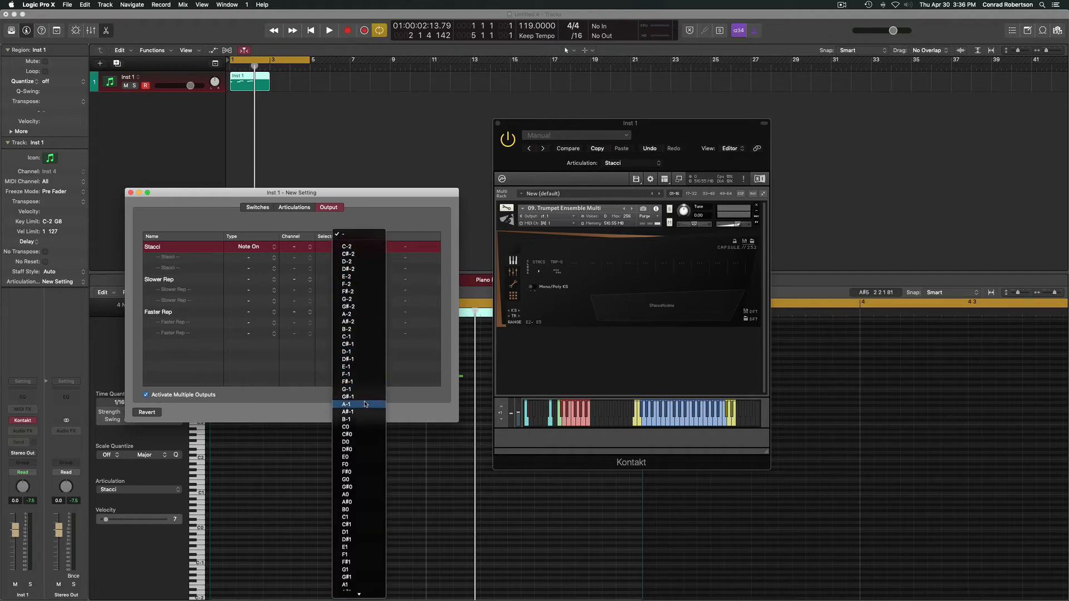
left_click(351, 427)
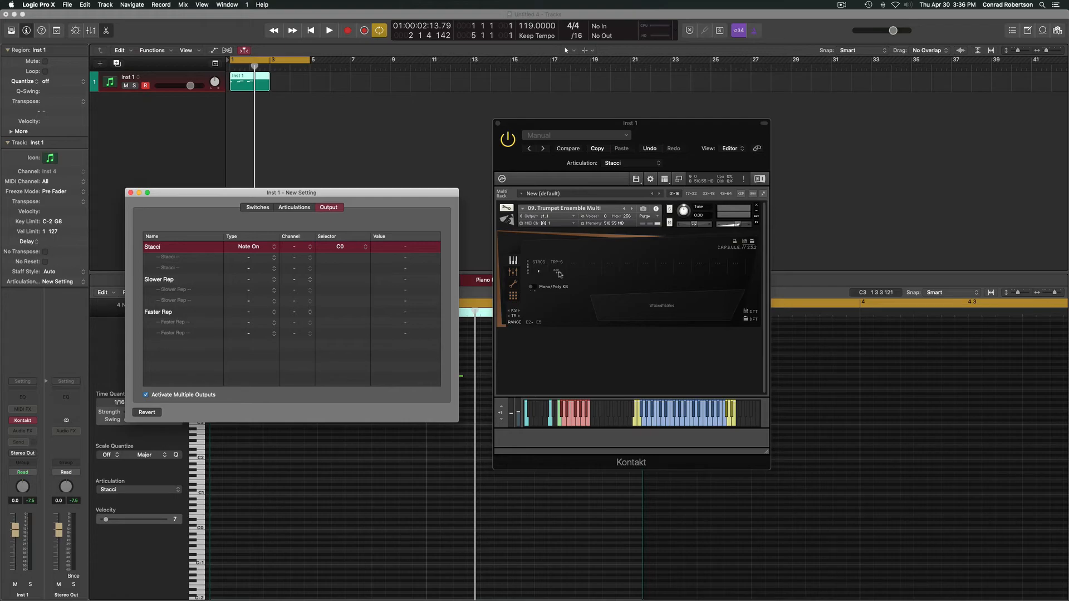
Step: Set the main outputs of Slower Rep and Faster Rep to Note On, both with selector D#0
left_click(253, 278)
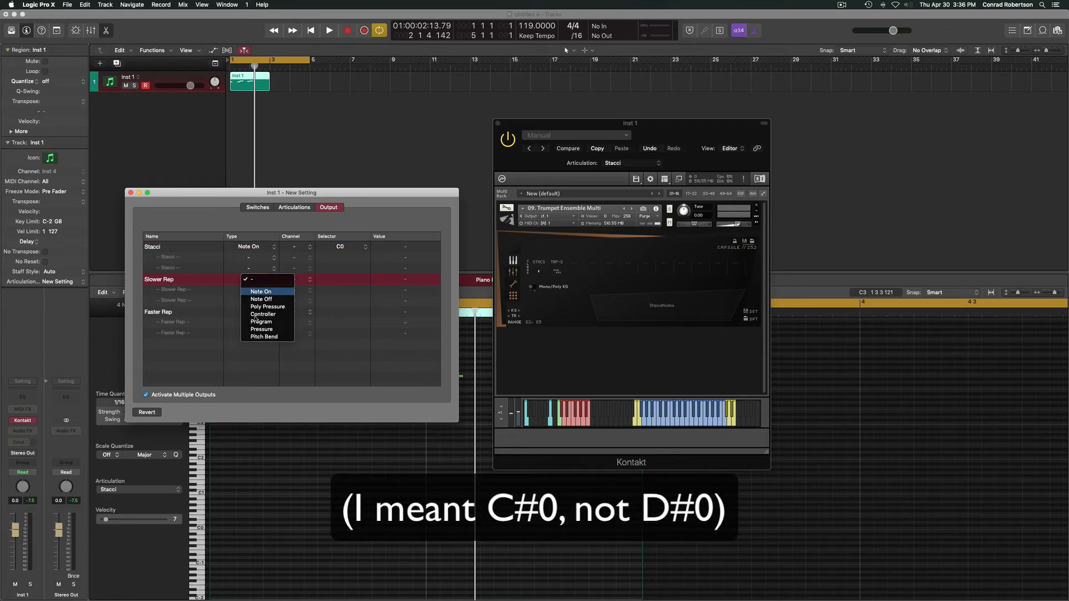
left_click(266, 290)
left_click(250, 313)
left_click(263, 323)
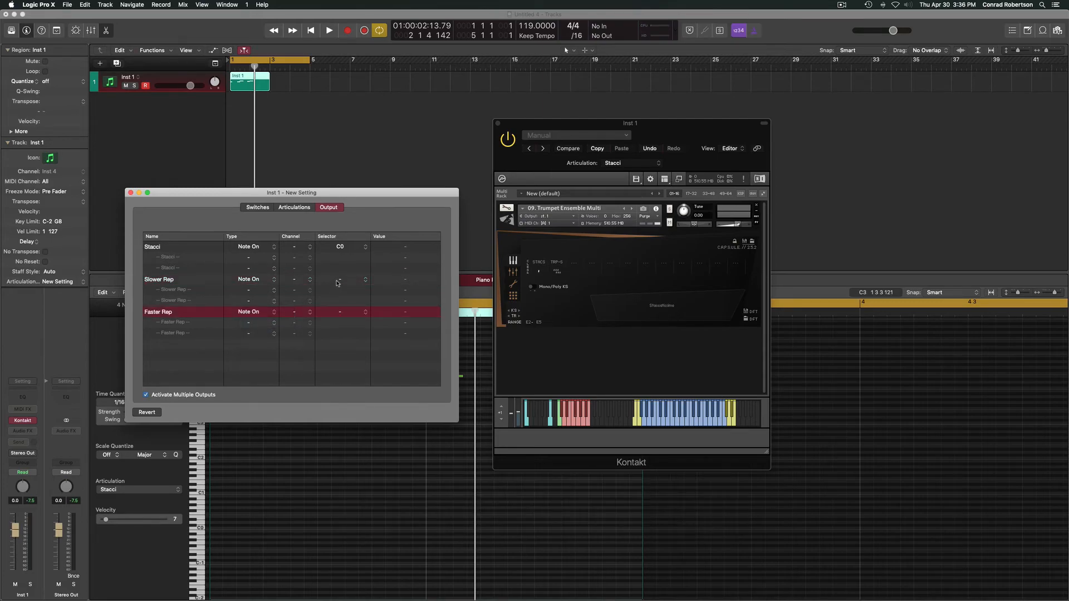
left_click(341, 279)
left_click(342, 286)
left_click(343, 311)
left_click(344, 304)
Step: Set Slower Rep's second output to Controller with selector 50 and value 81
left_click(512, 284)
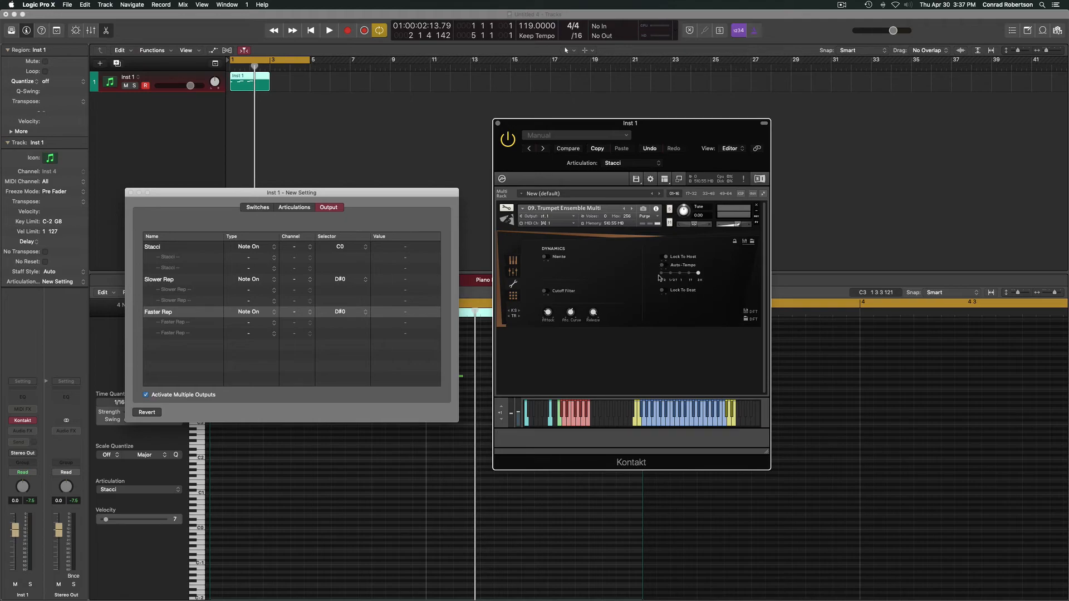
left_click(254, 290)
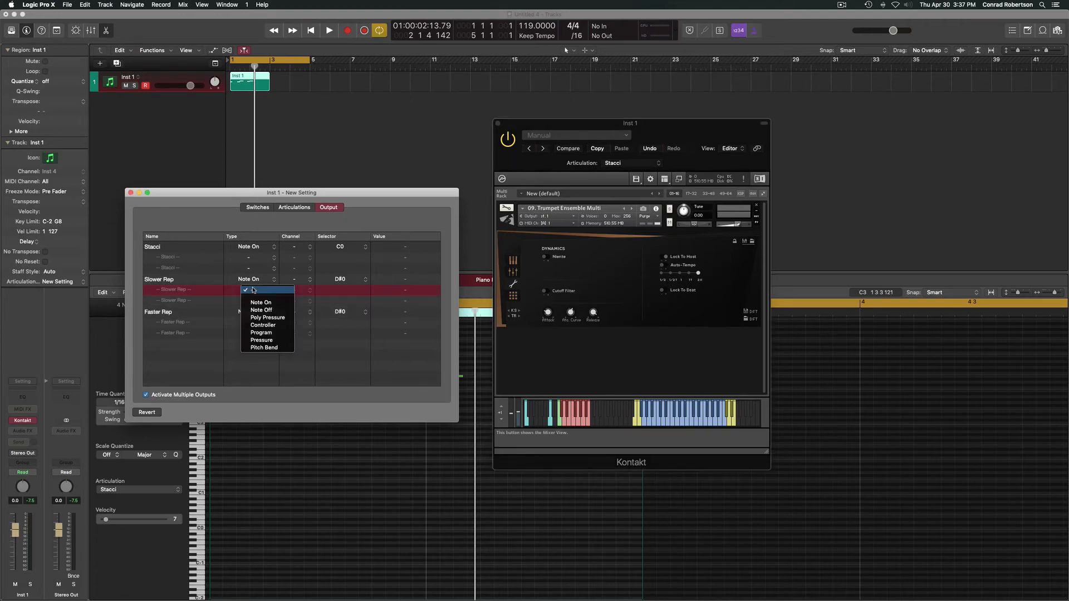
left_click(263, 324)
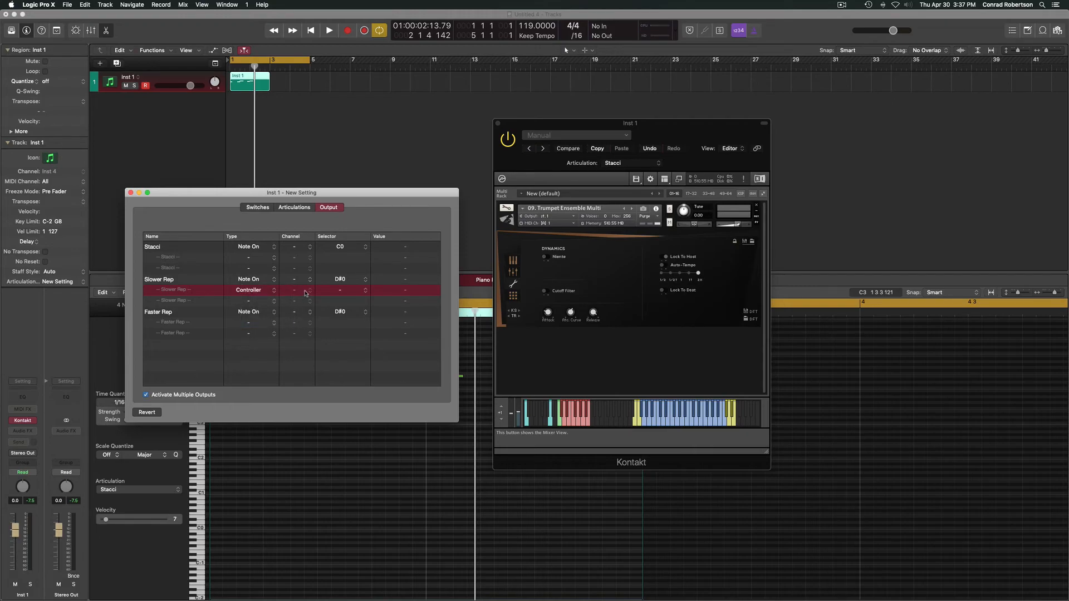
left_click(340, 291)
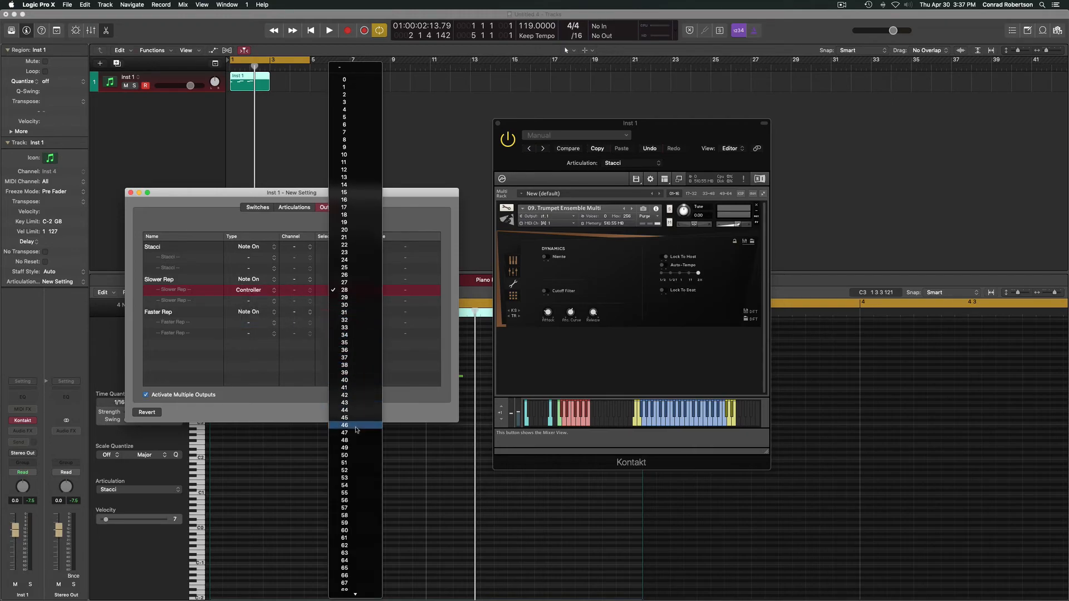
key("Escape")
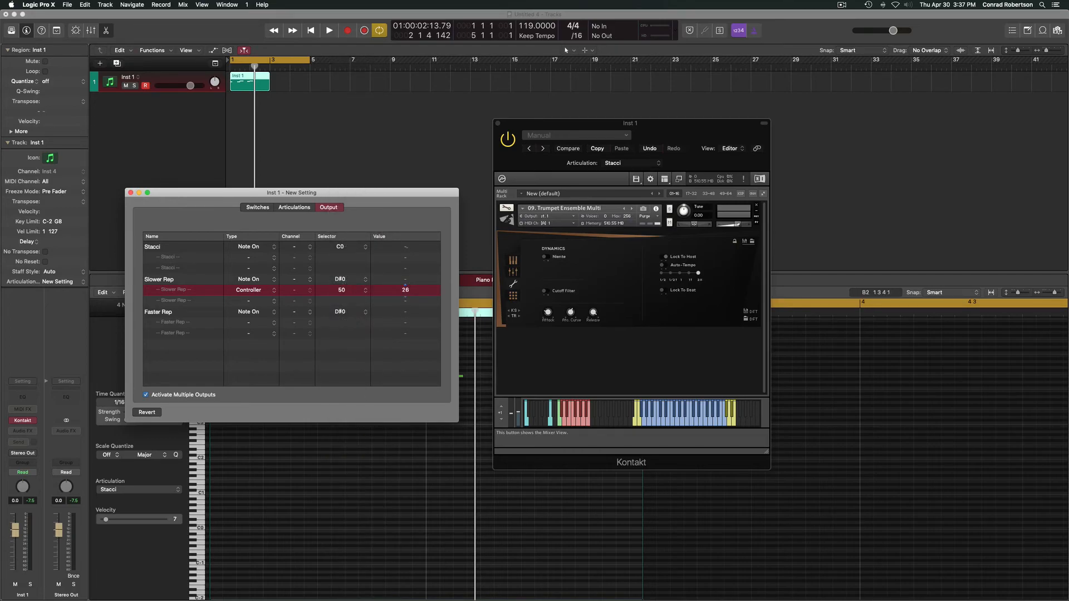
left_click_drag(405, 290, 405, 285)
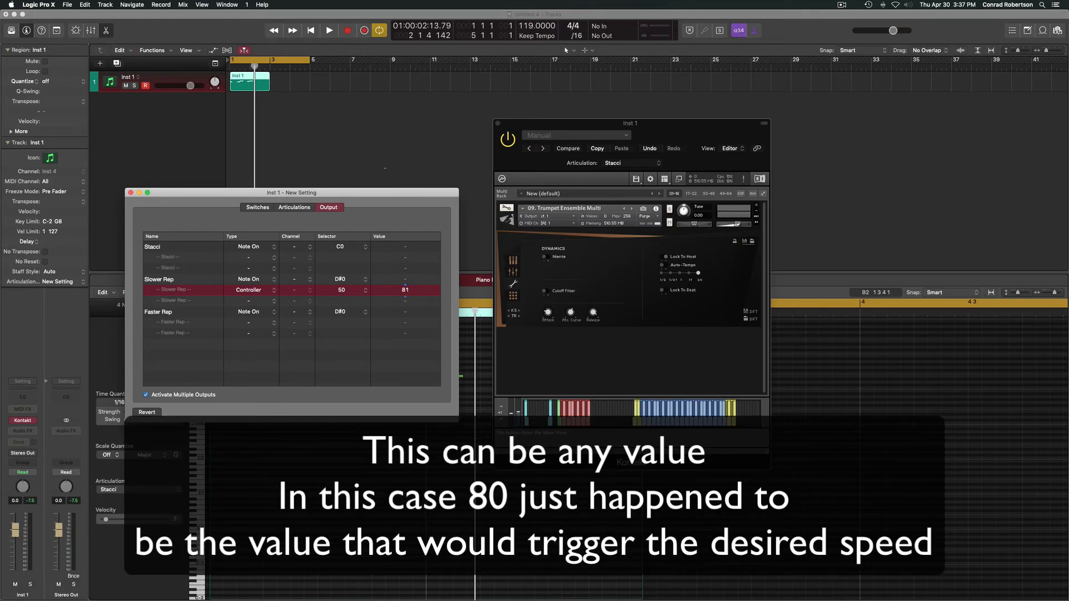
Step: Set Faster Rep's second output to Controller with selector 50 and value 127, and close the articulation set editor
left_click(248, 325)
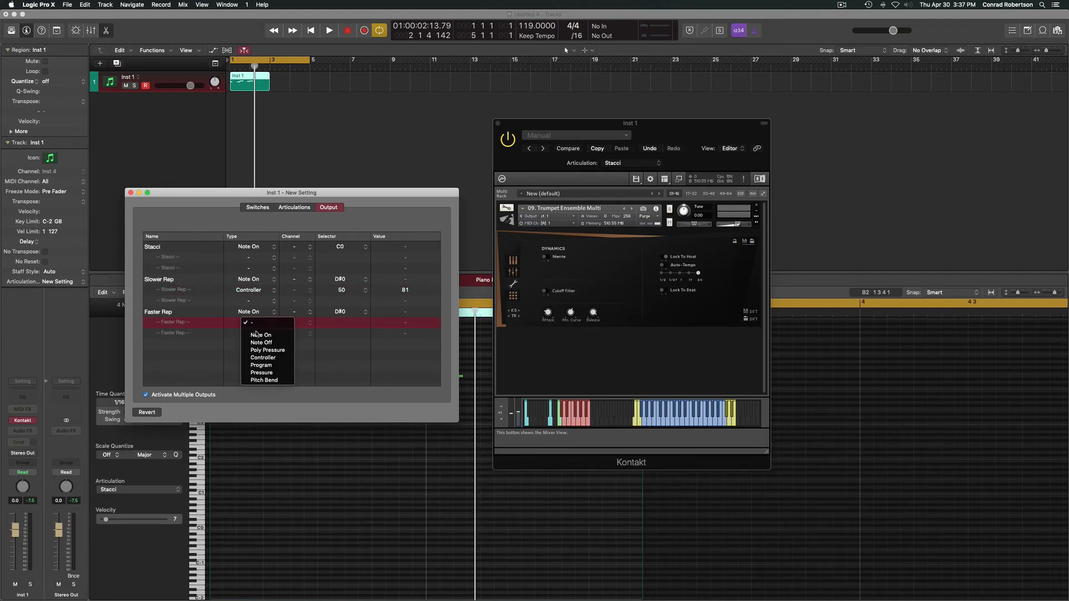
left_click(263, 357)
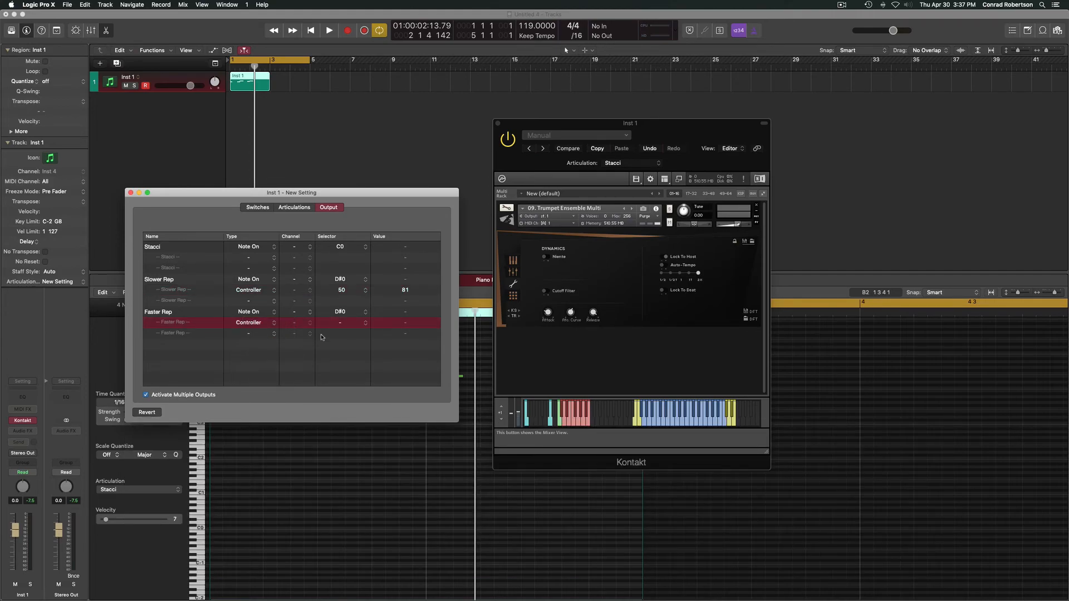
left_click(340, 324)
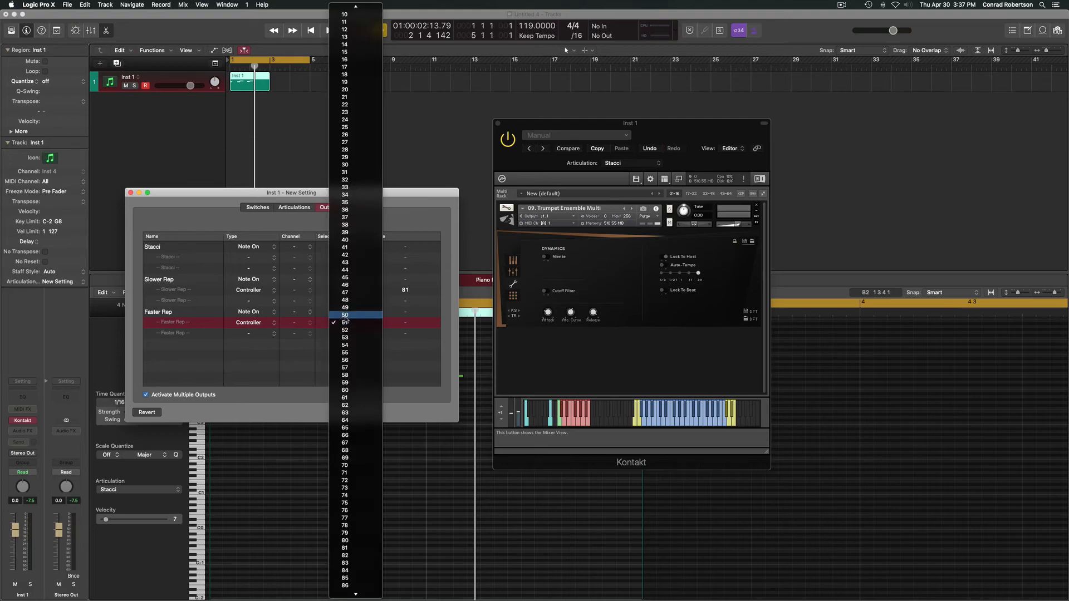
left_click(353, 320)
left_click_drag(405, 322, 405, 300)
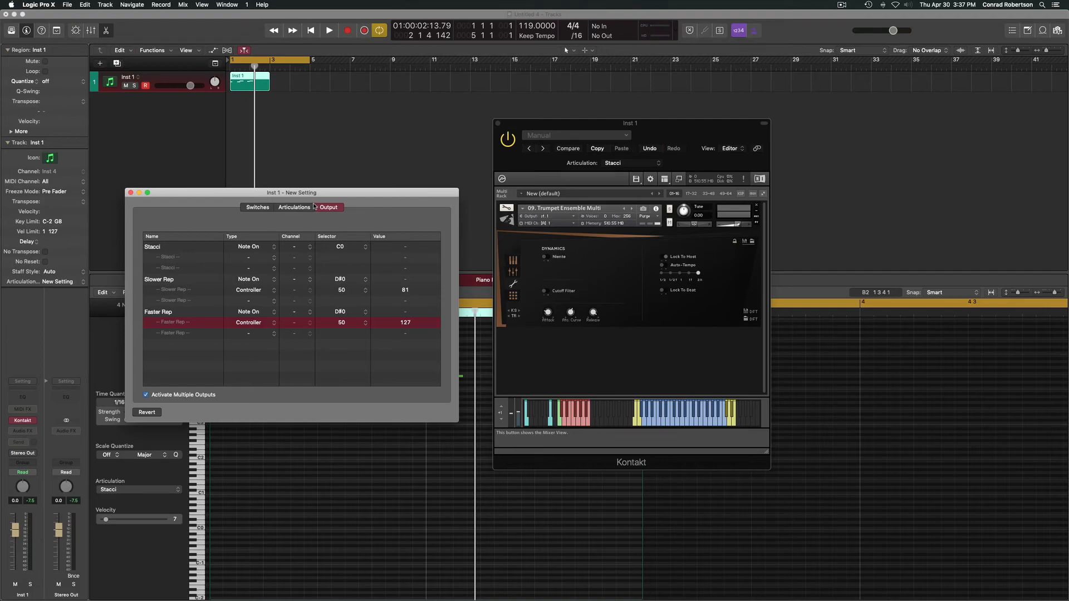
left_click_drag(312, 193, 313, 107)
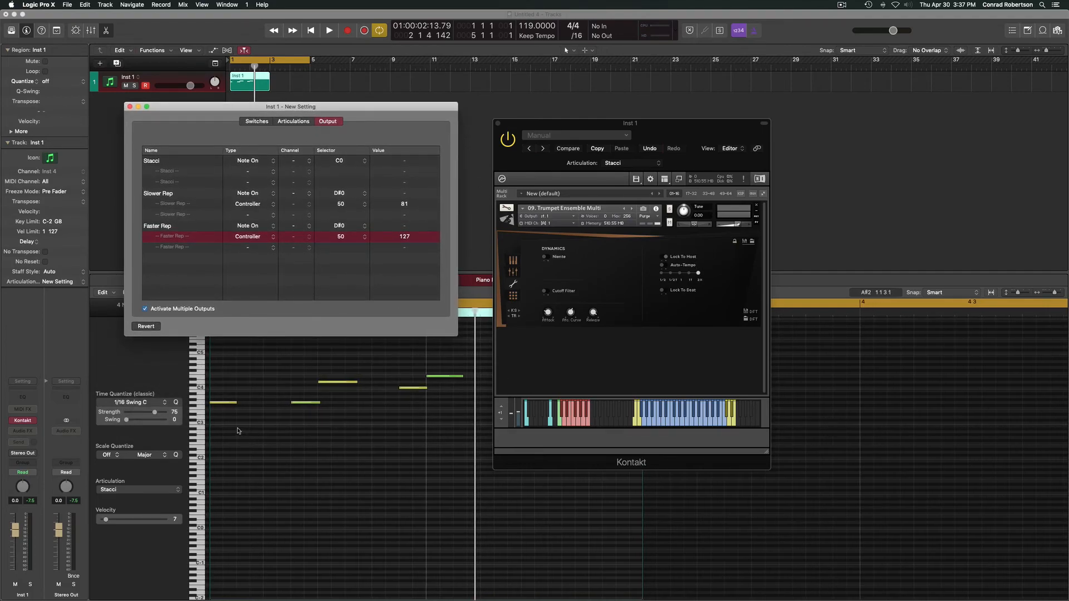
key("super+w")
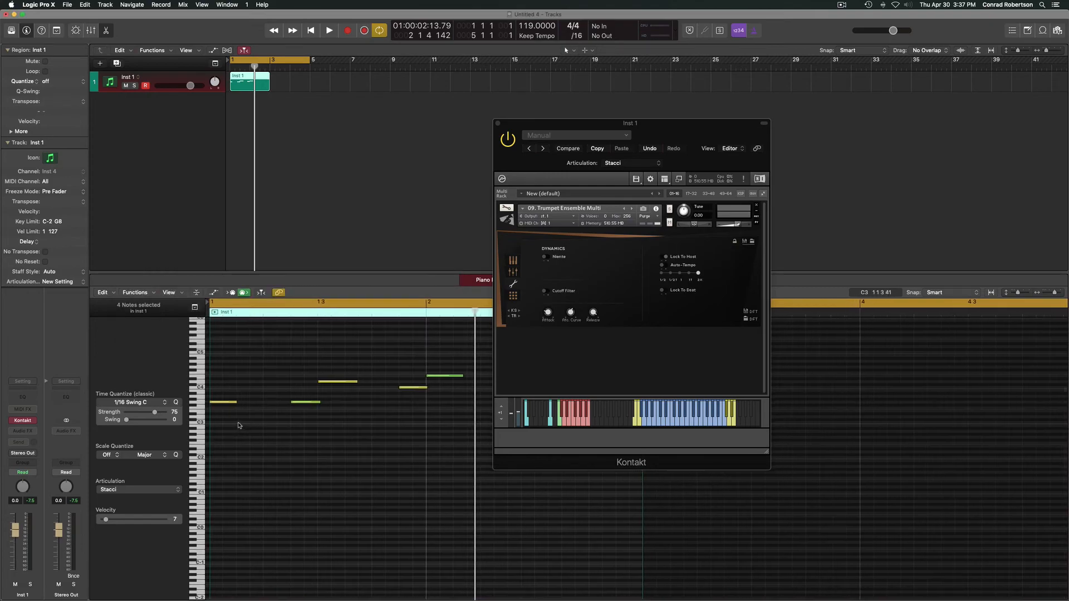
Step: Assign the Stacci articulation to the first, third and last notes of the Inst 1 region
left_click_drag(227, 406, 452, 372)
left_click(139, 490)
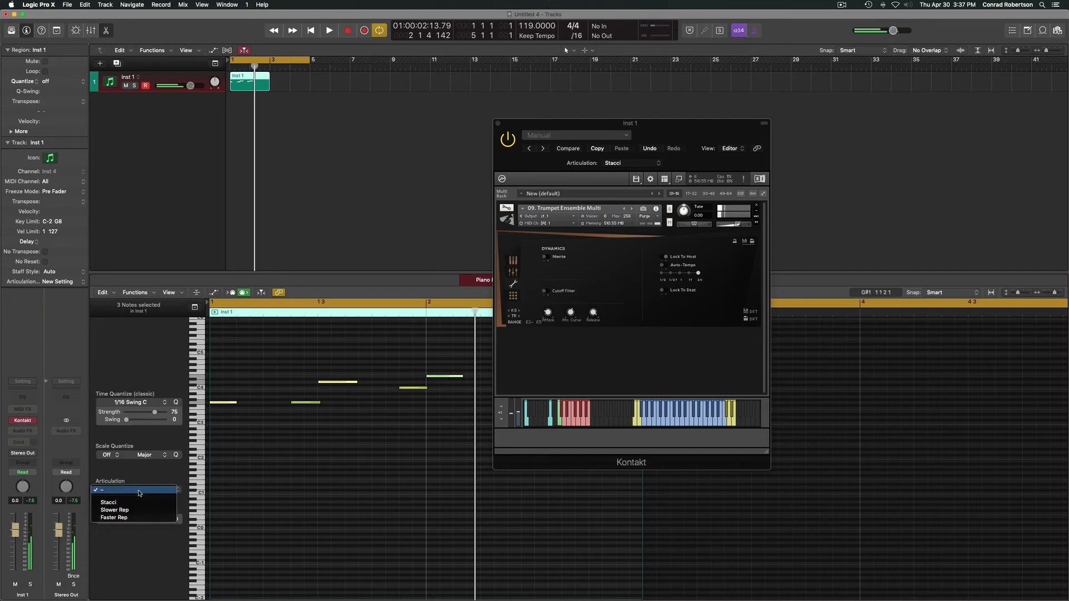
left_click(109, 502)
Step: Assign the Slower Rep articulation to the second note of the region
left_click(286, 421)
left_click_drag(287, 421, 318, 399)
left_click(117, 490)
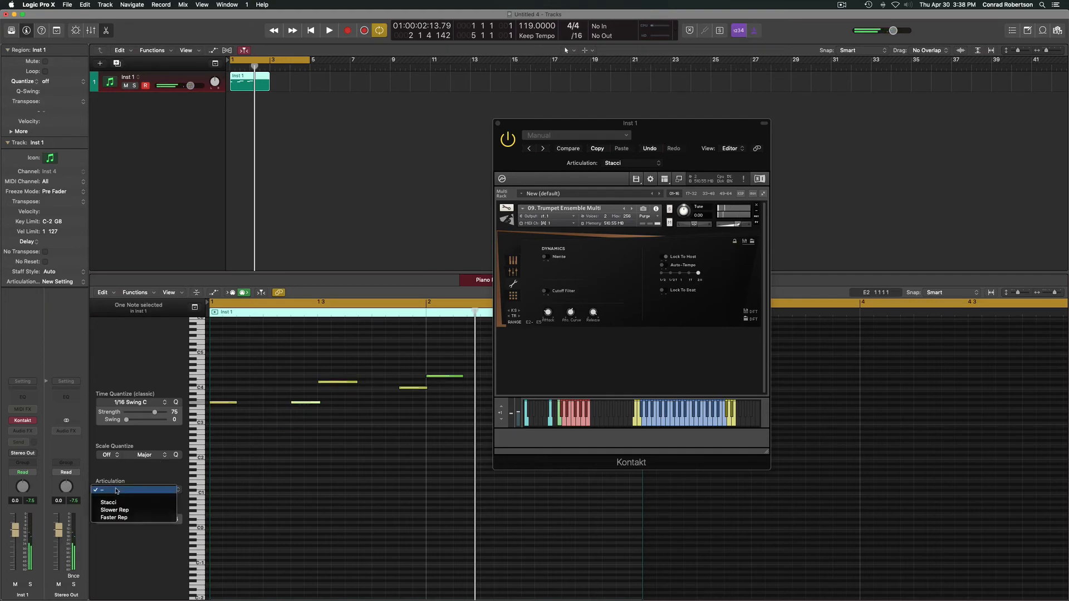
left_click(127, 510)
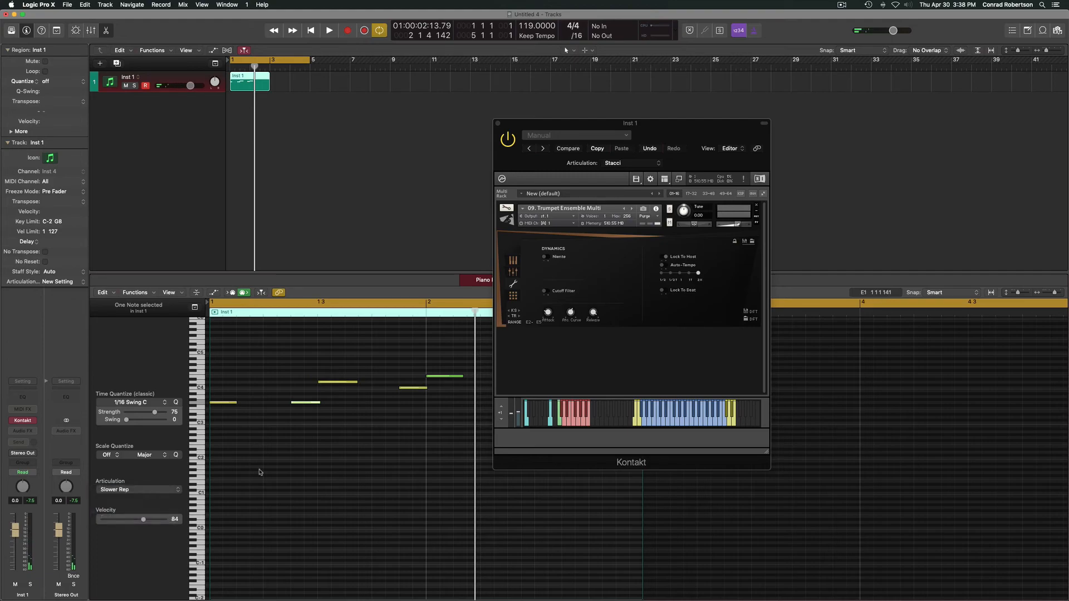
Step: Assign the Faster Rep articulation to the fourth note and deselect it
left_click_drag(374, 419, 428, 382)
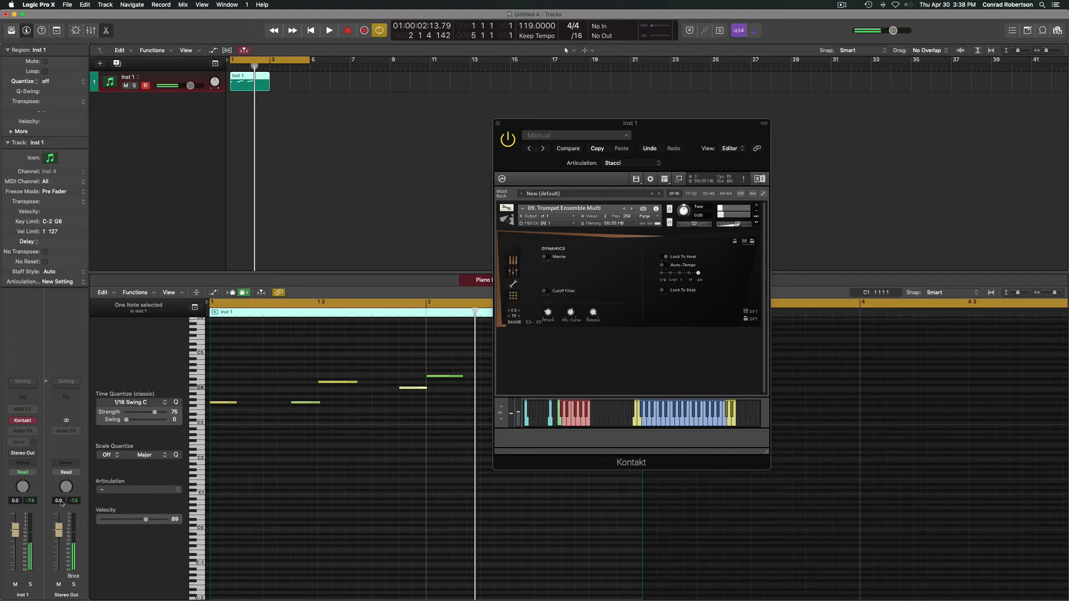
left_click(125, 490)
left_click(122, 518)
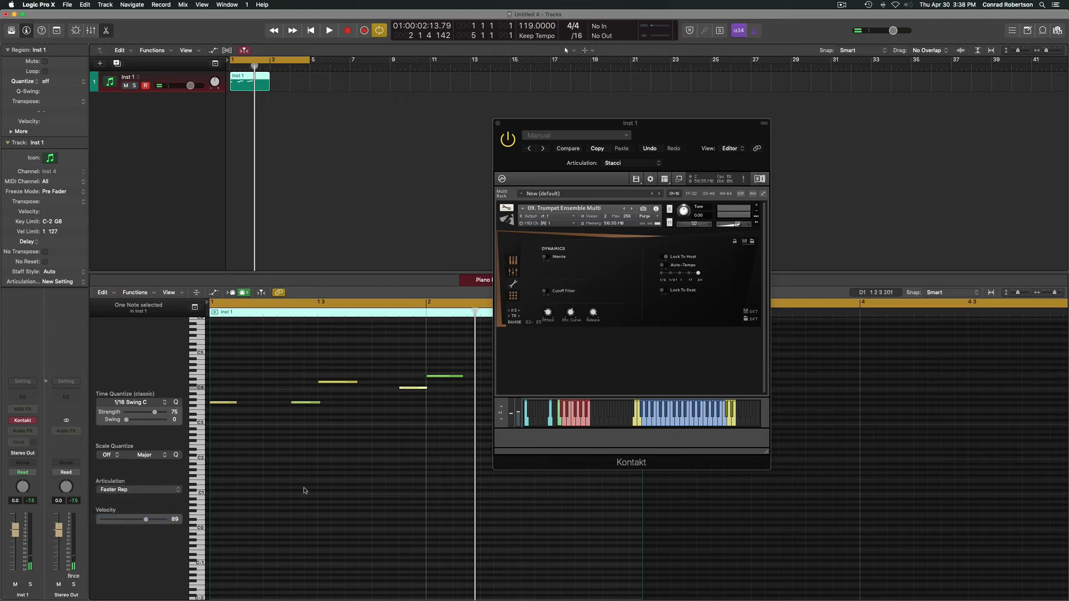
left_click(323, 488)
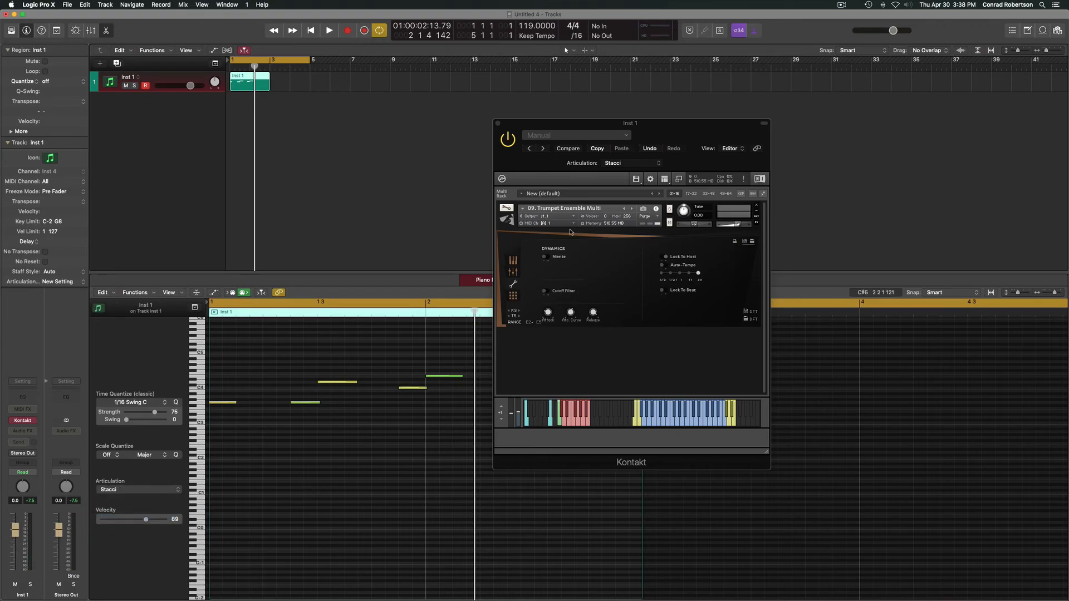
Step: Play back the region with Kontakt's articulation page displayed to check the articulation switching
left_click(513, 260)
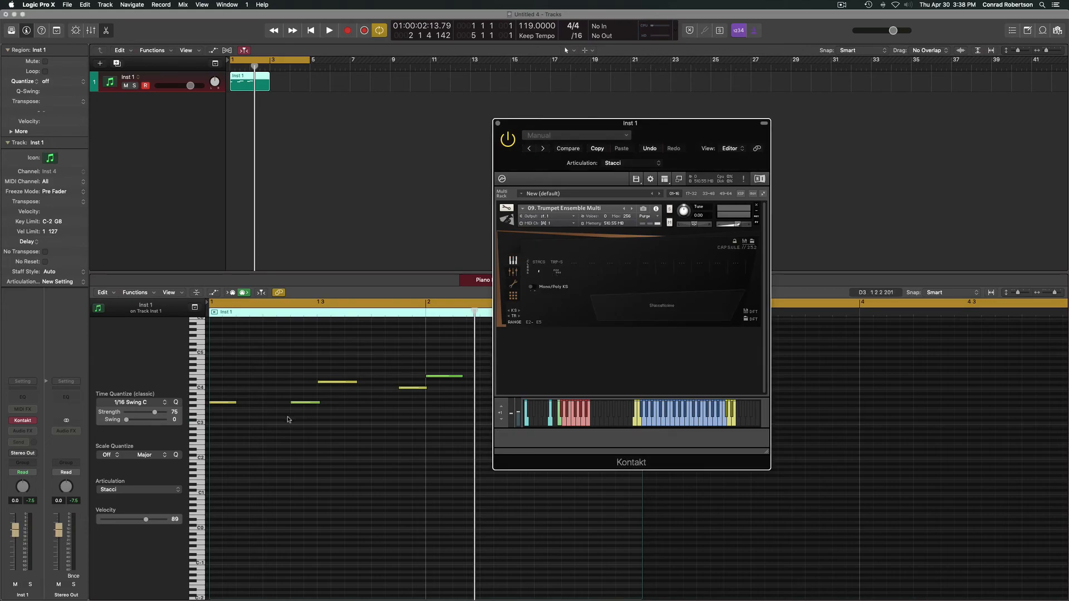
key("space")
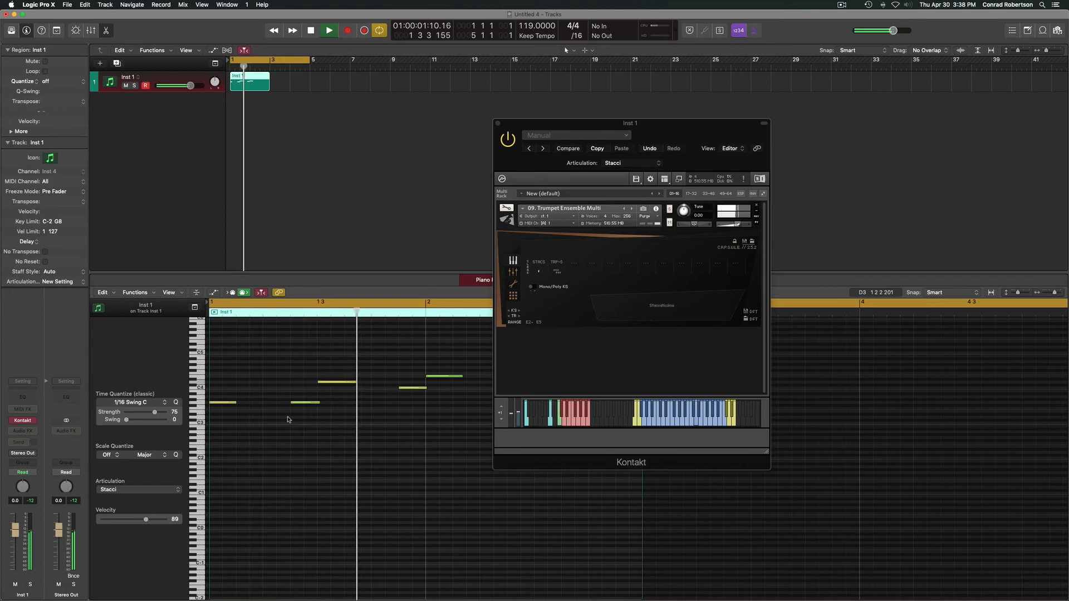
key("space")
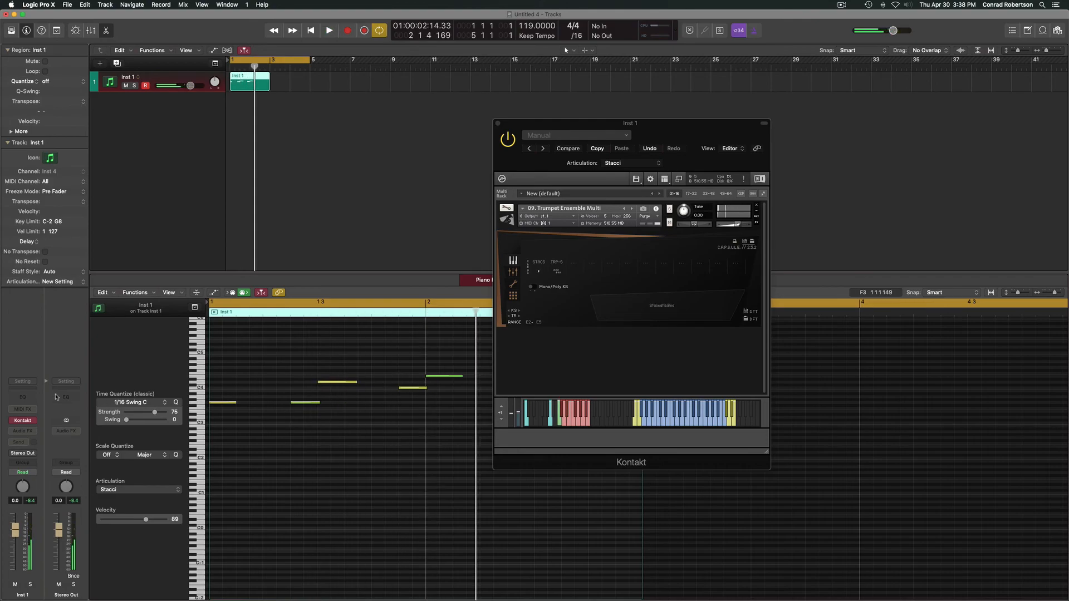
Step: Set the main output selectors of Slower Rep and Faster Rep to C#0, then play back the region
left_click(56, 282)
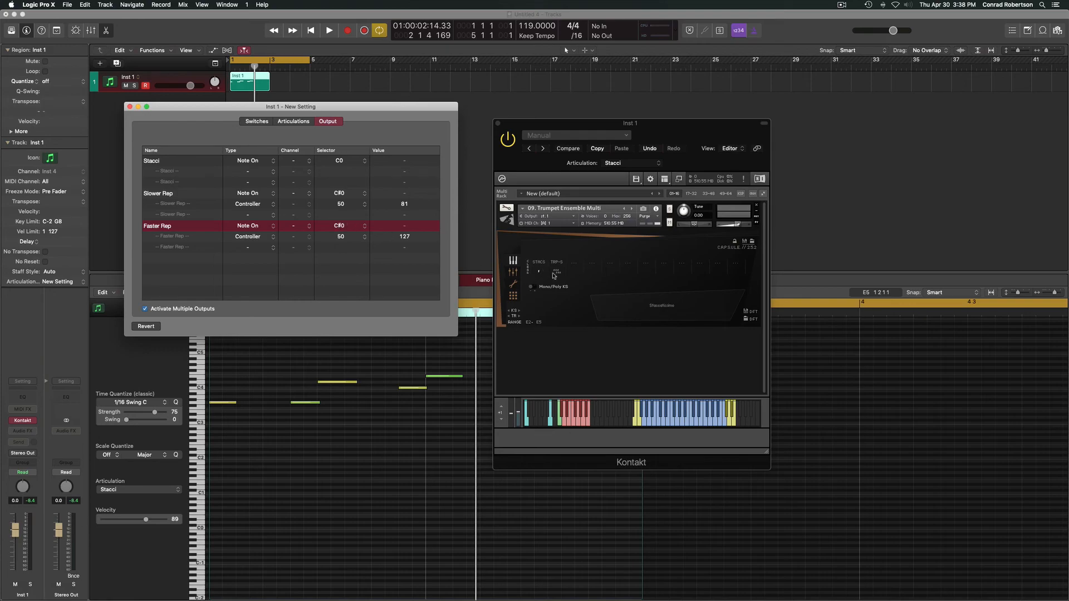
left_click(129, 107)
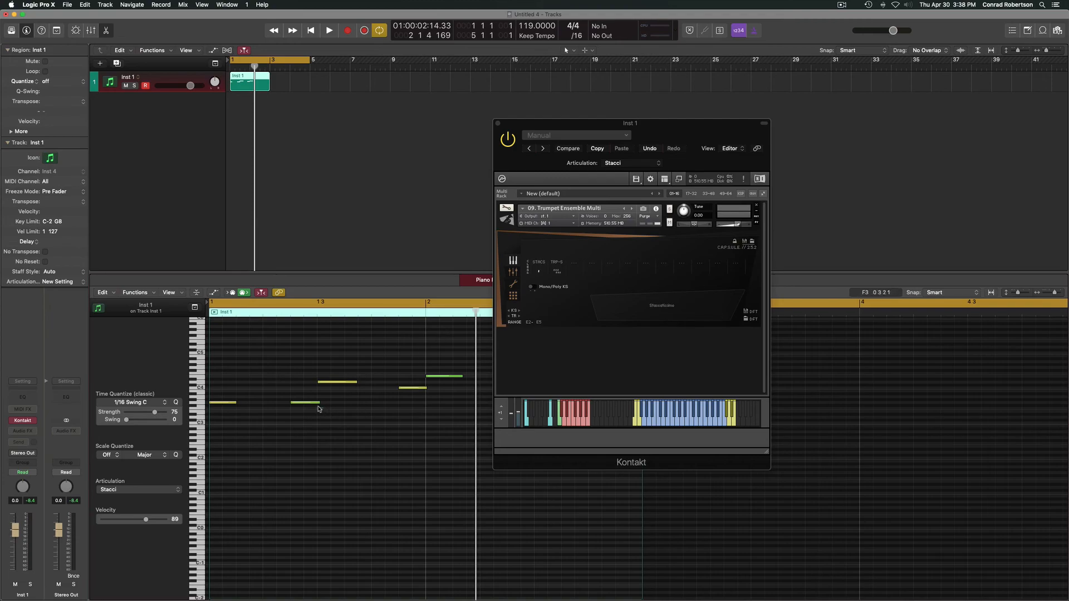
key("space")
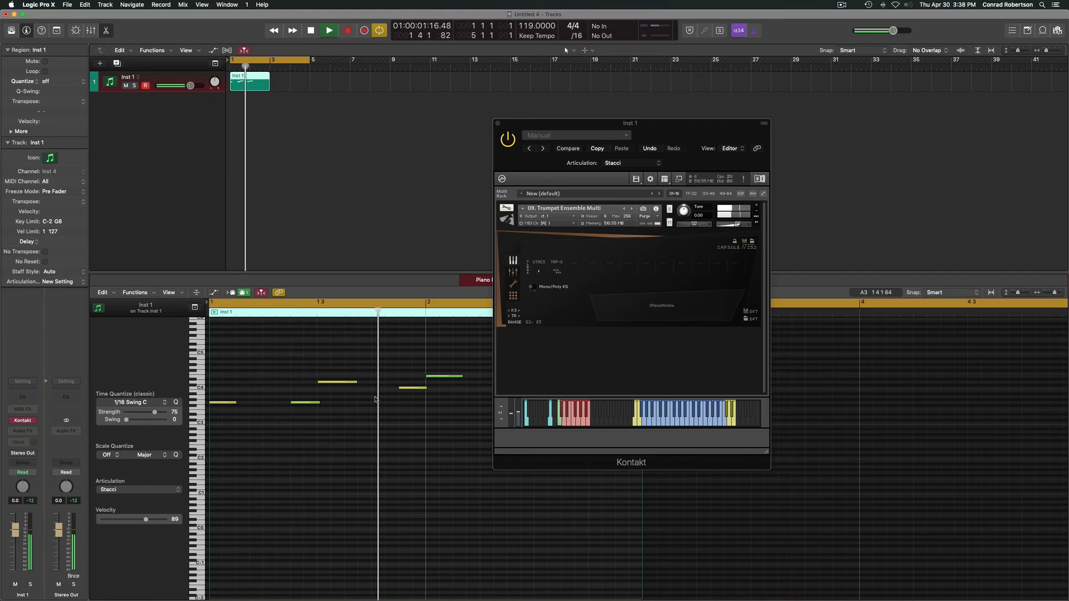
key("space")
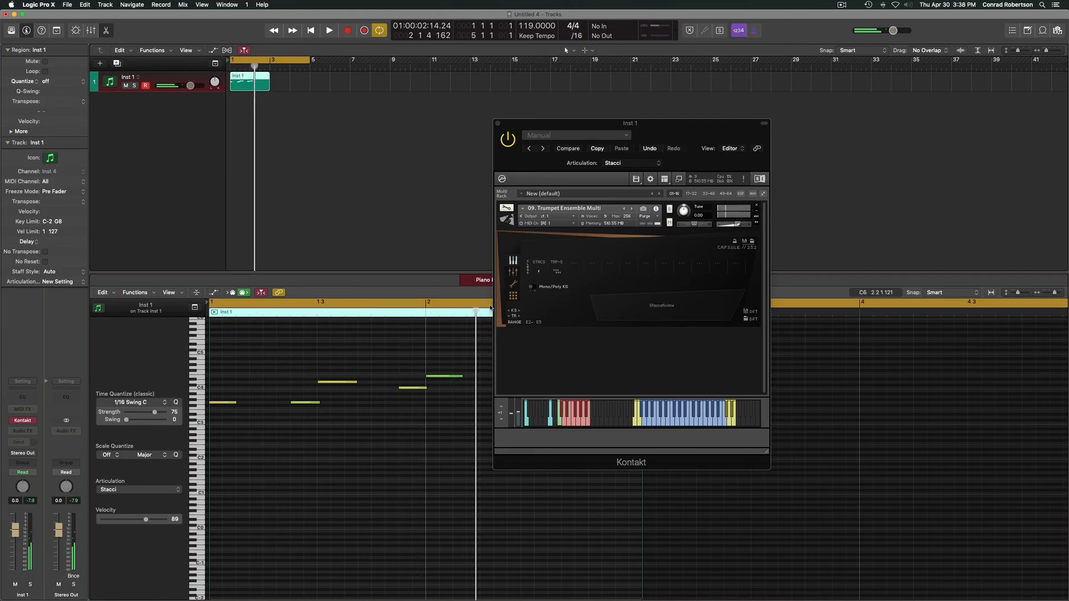
Step: Play back the region with Kontakt's repetition speed settings displayed to watch the speed switching
left_click(512, 272)
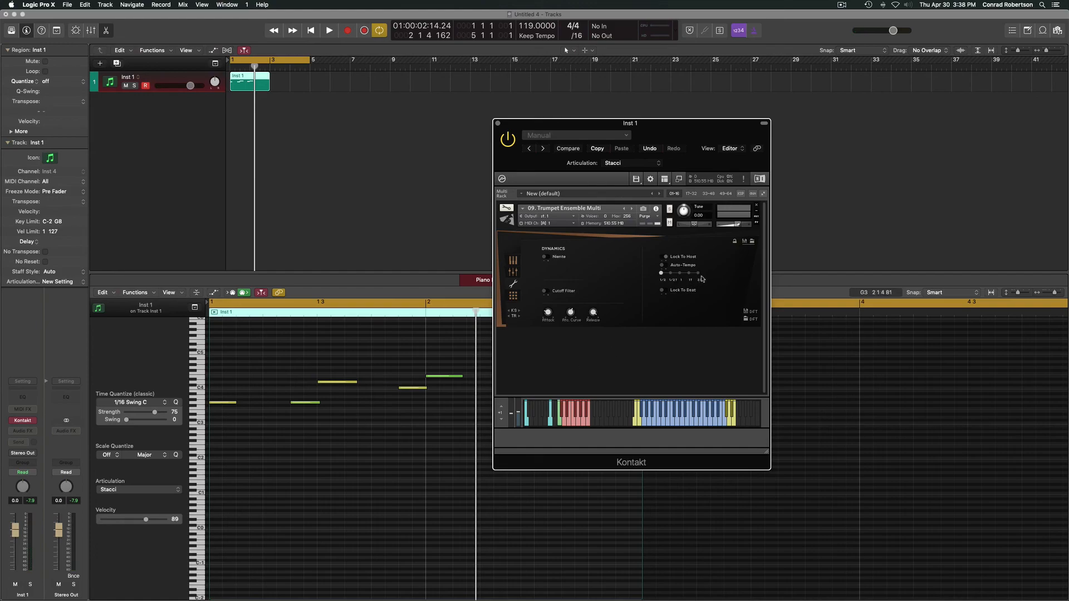
key("space")
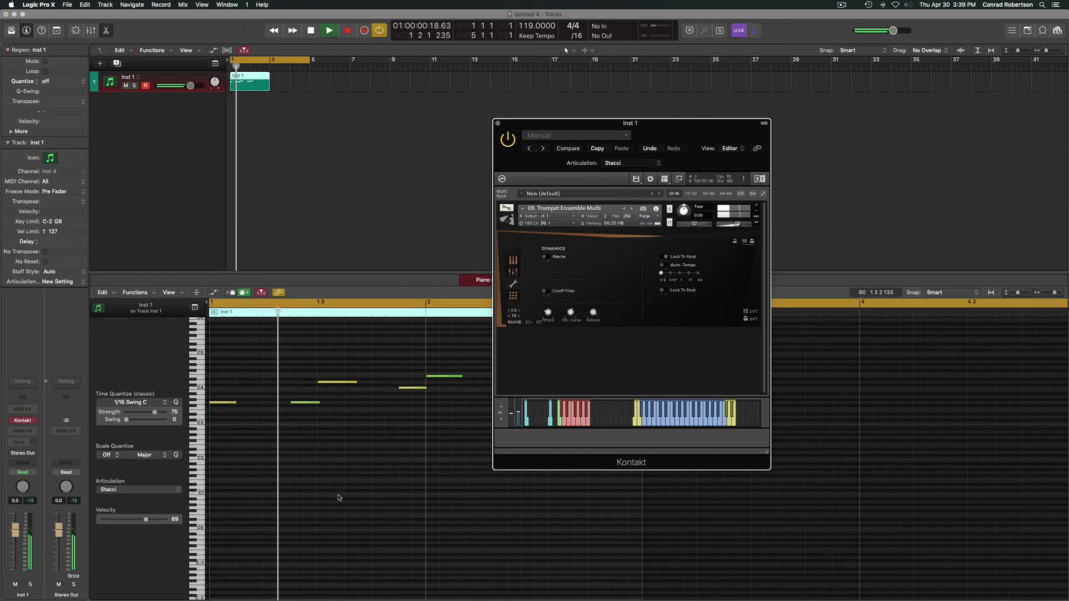
key("space")
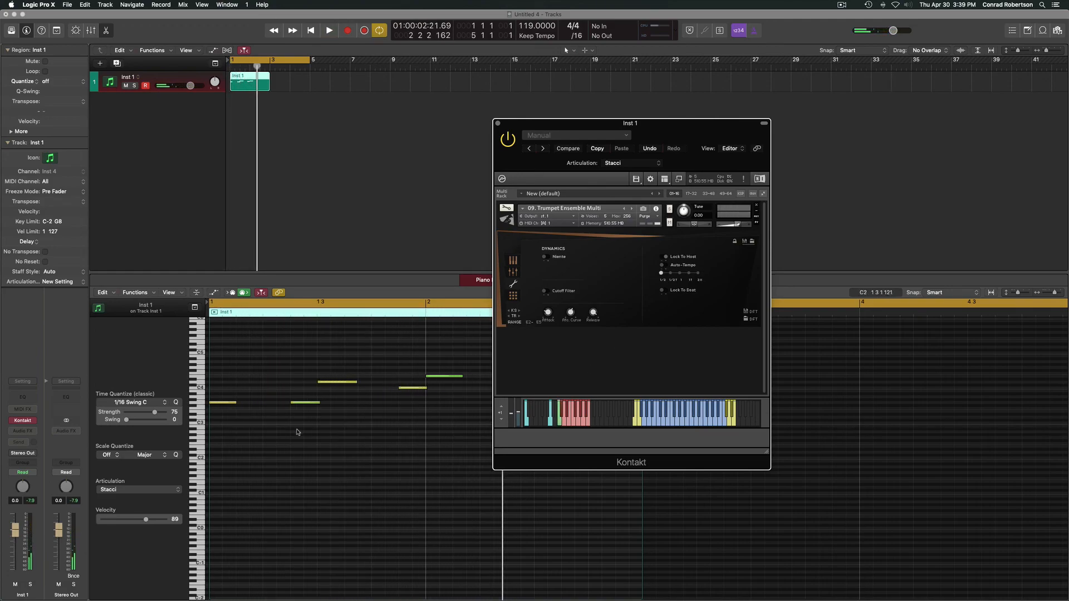
Step: Reopen the articulation set and examine its outputs, including the type options for Slower Rep's third output
left_click(63, 281)
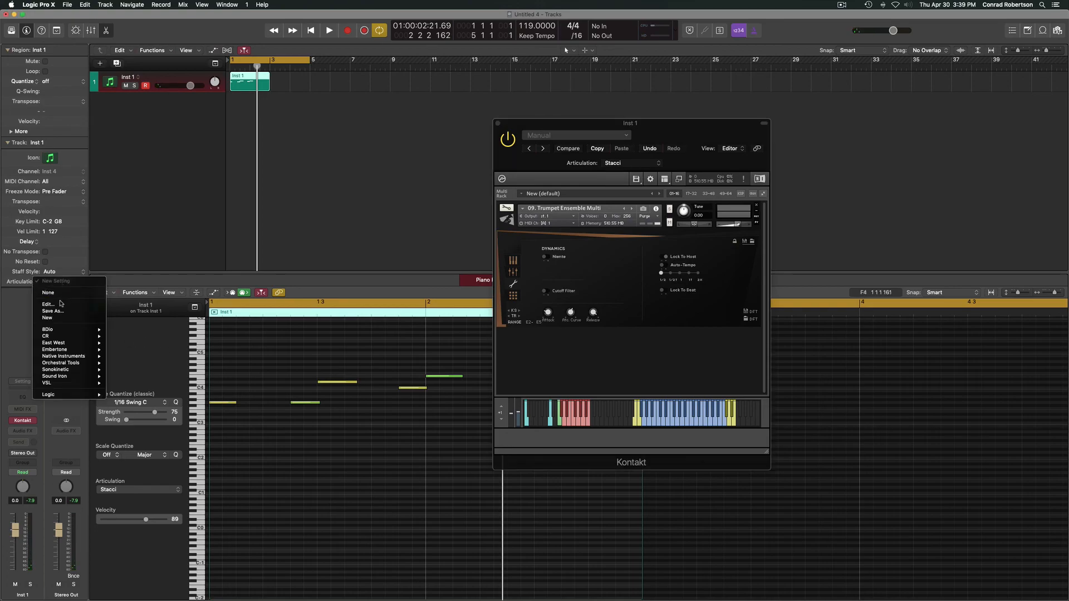
left_click(48, 304)
left_click_drag(440, 193, 160, 173)
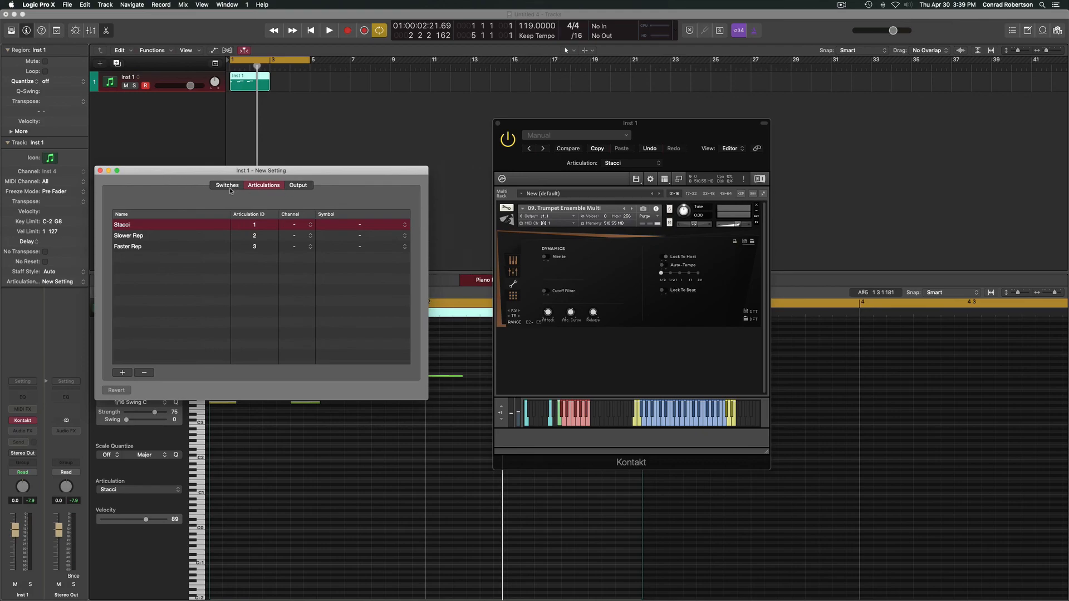
left_click(295, 185)
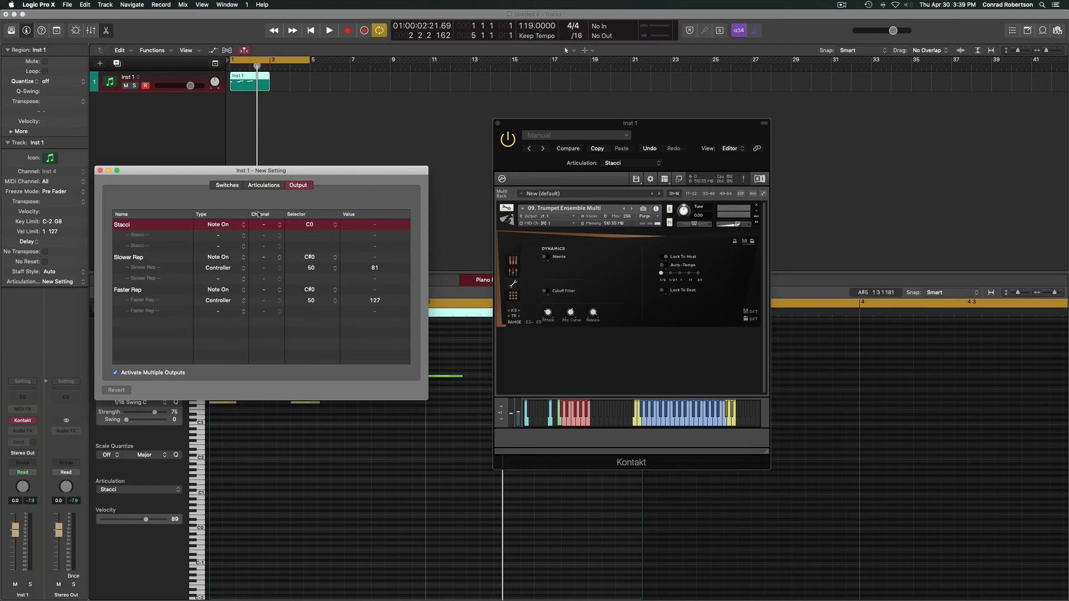
left_click(216, 280)
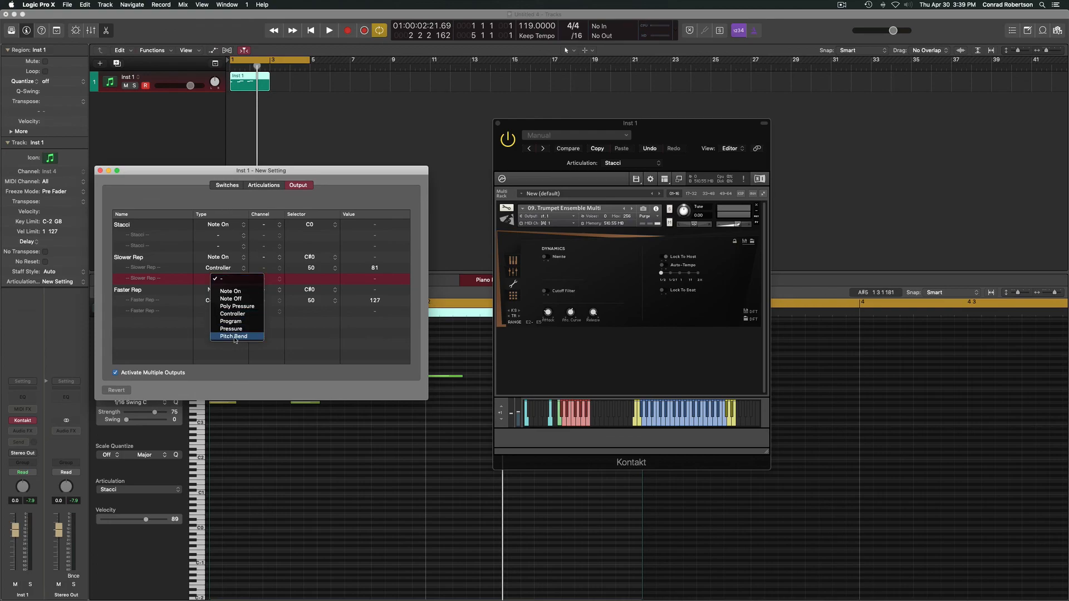
left_click(249, 363)
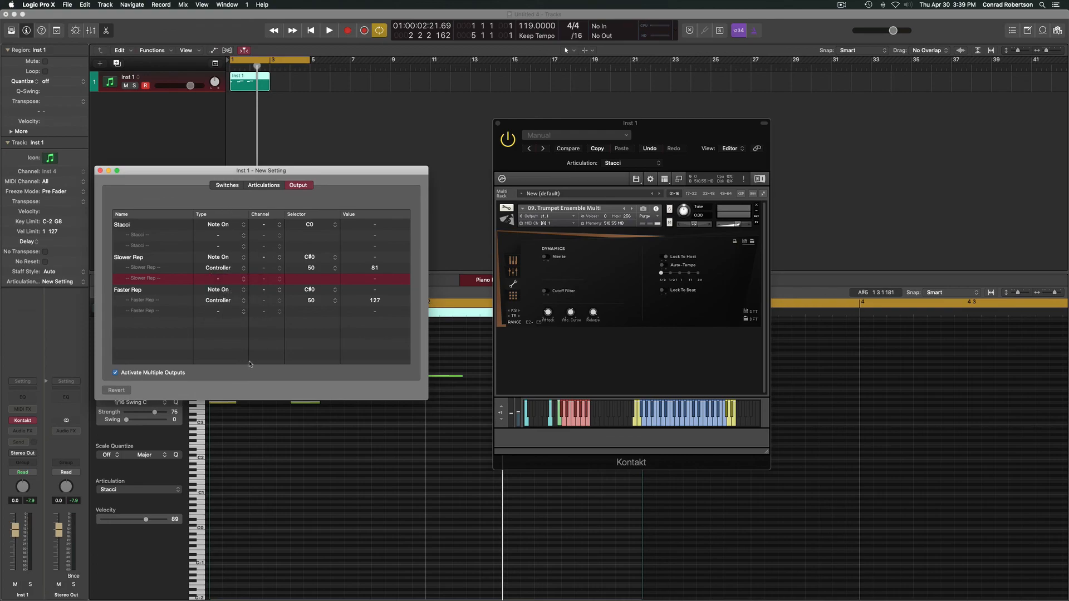